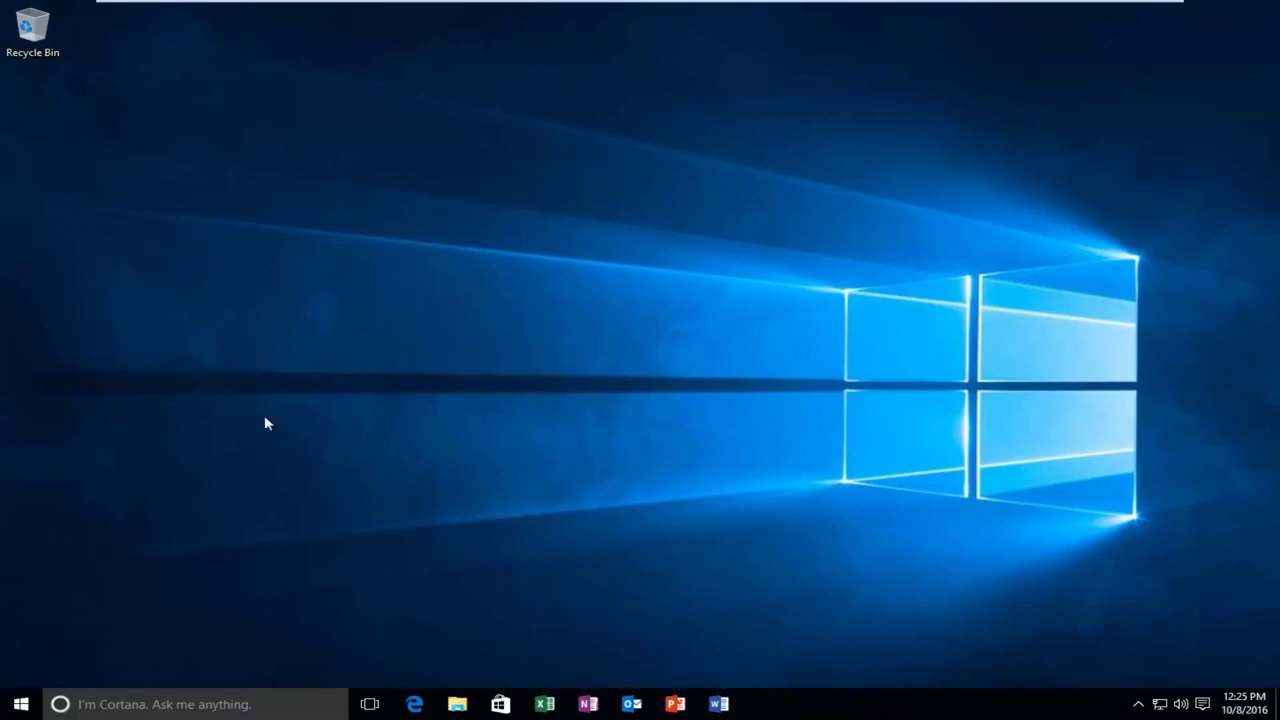
# Find and open Display settings from a Start menu search for 'display settings'
pyautogui.click(20, 702)
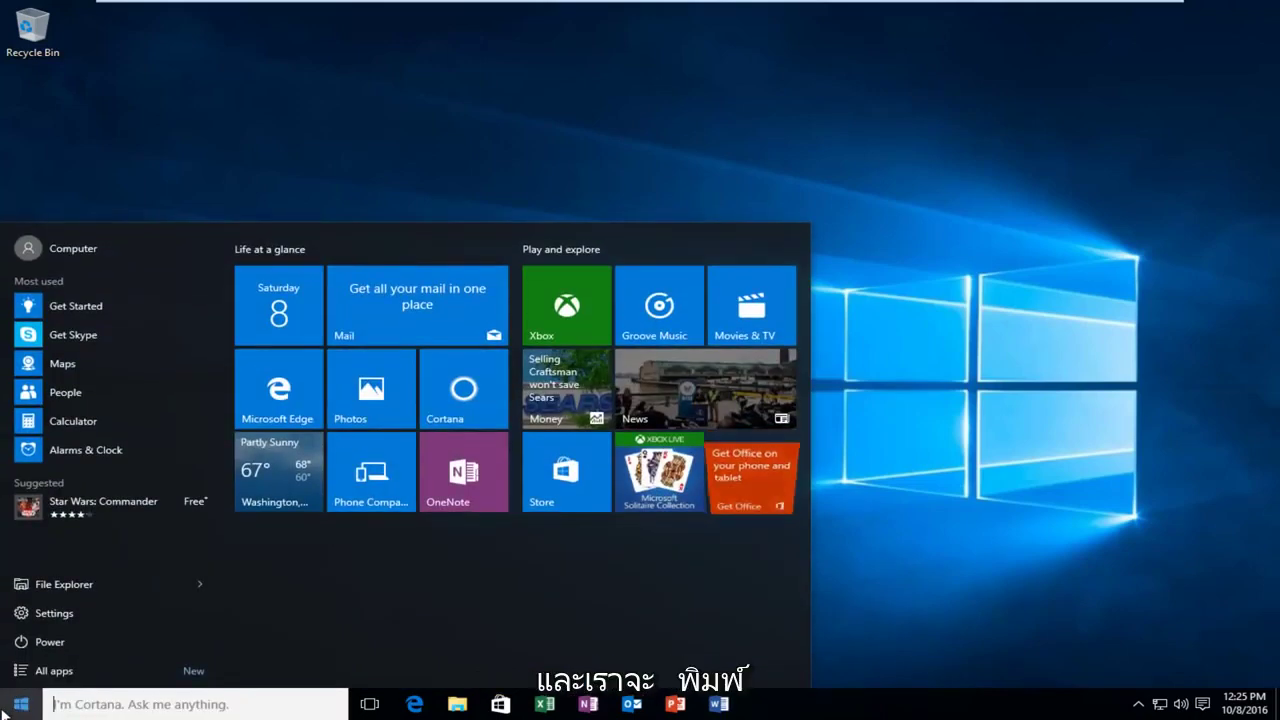
pyautogui.write('display settin')
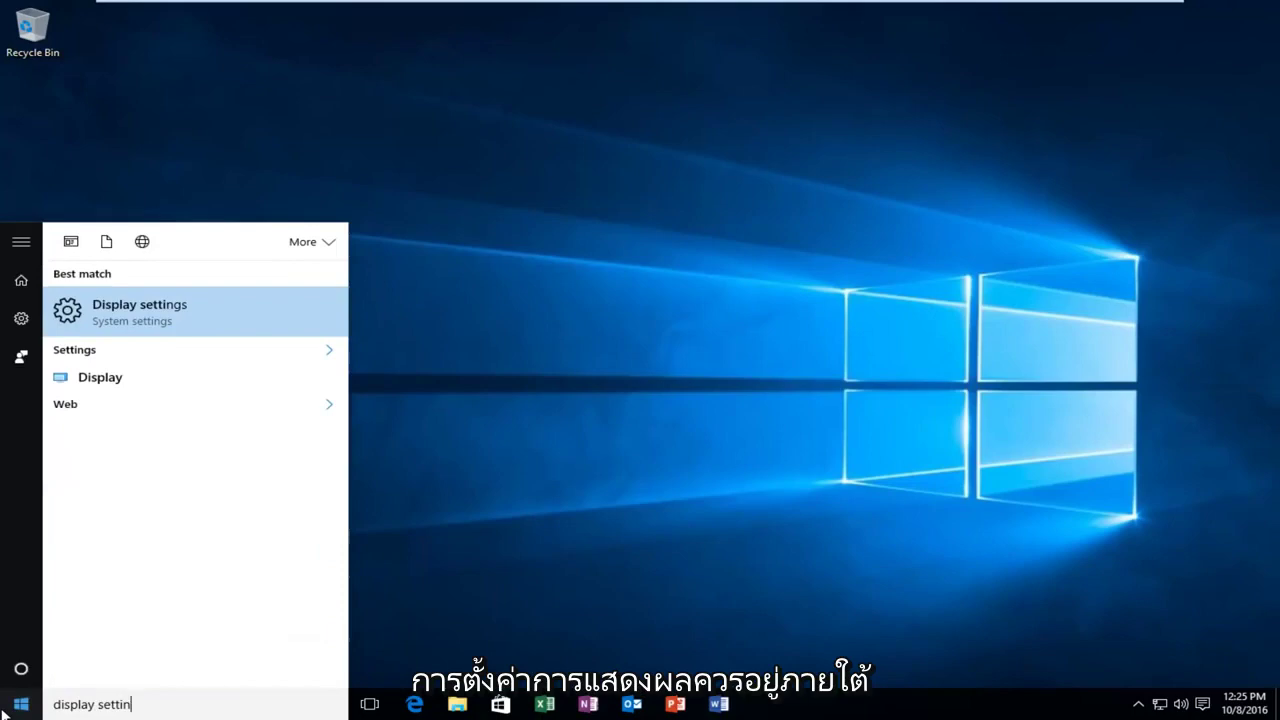
pyautogui.write('gs')
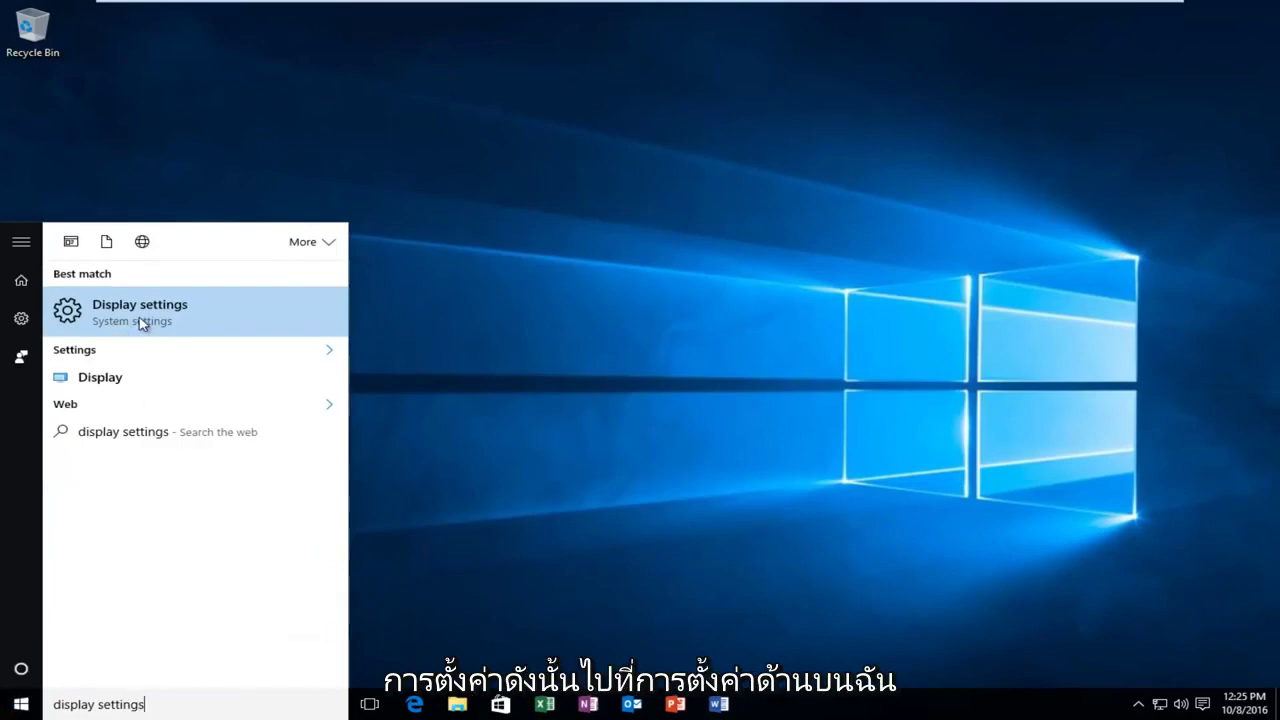
pyautogui.click(141, 323)
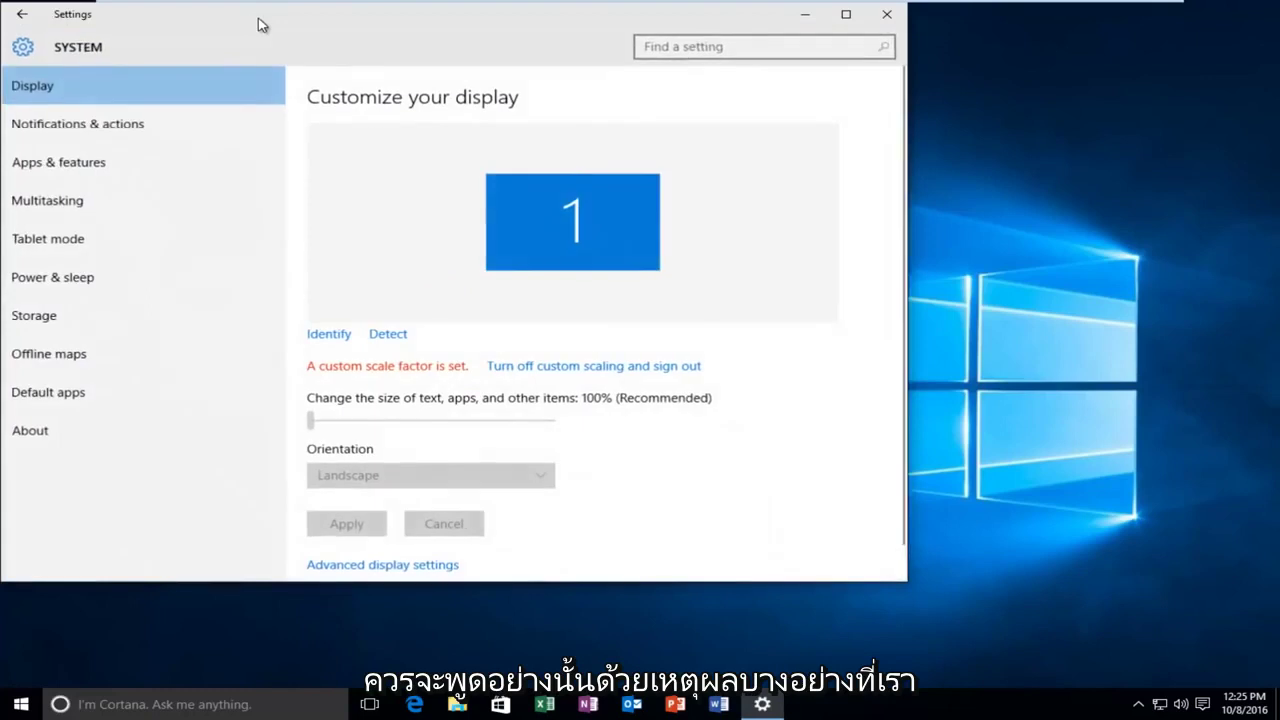
pyautogui.moveTo(257, 26); pyautogui.dragTo(422, 35)
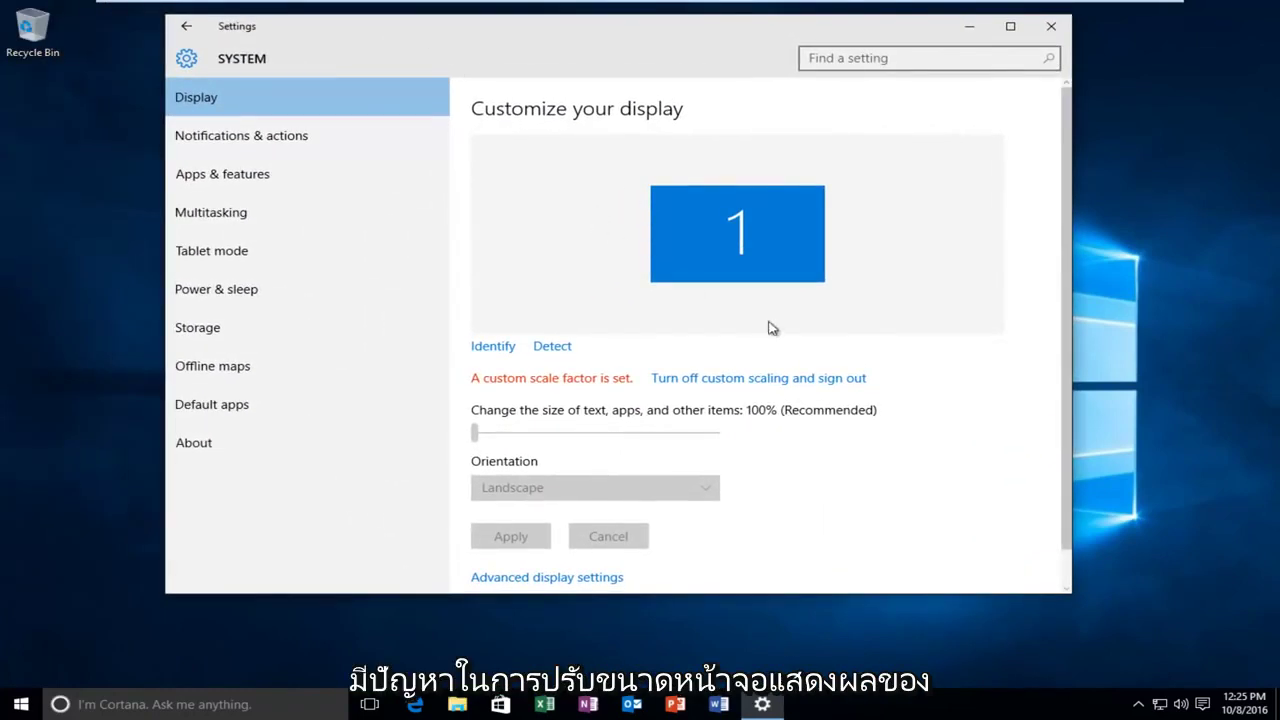
pyautogui.scroll(-1, 733, 371)
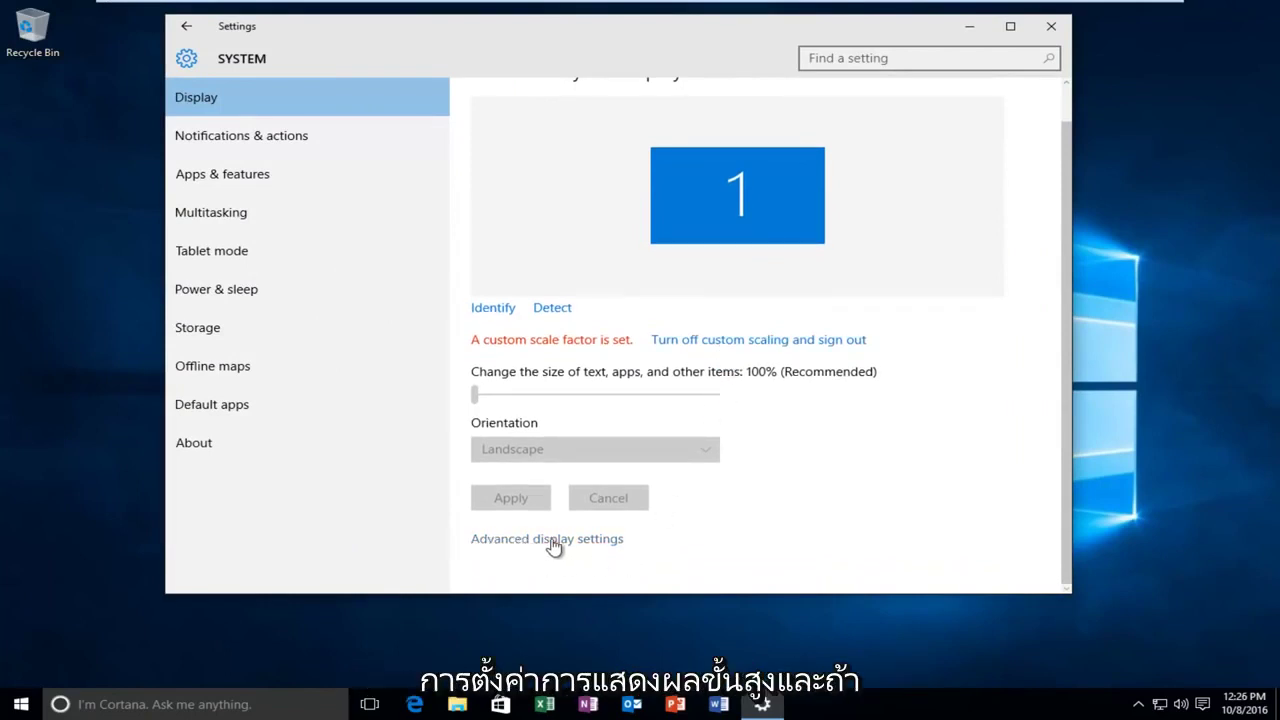
# Check the resolution list in Advanced display settings, leaving it at 1440 × 900
pyautogui.click(515, 540)
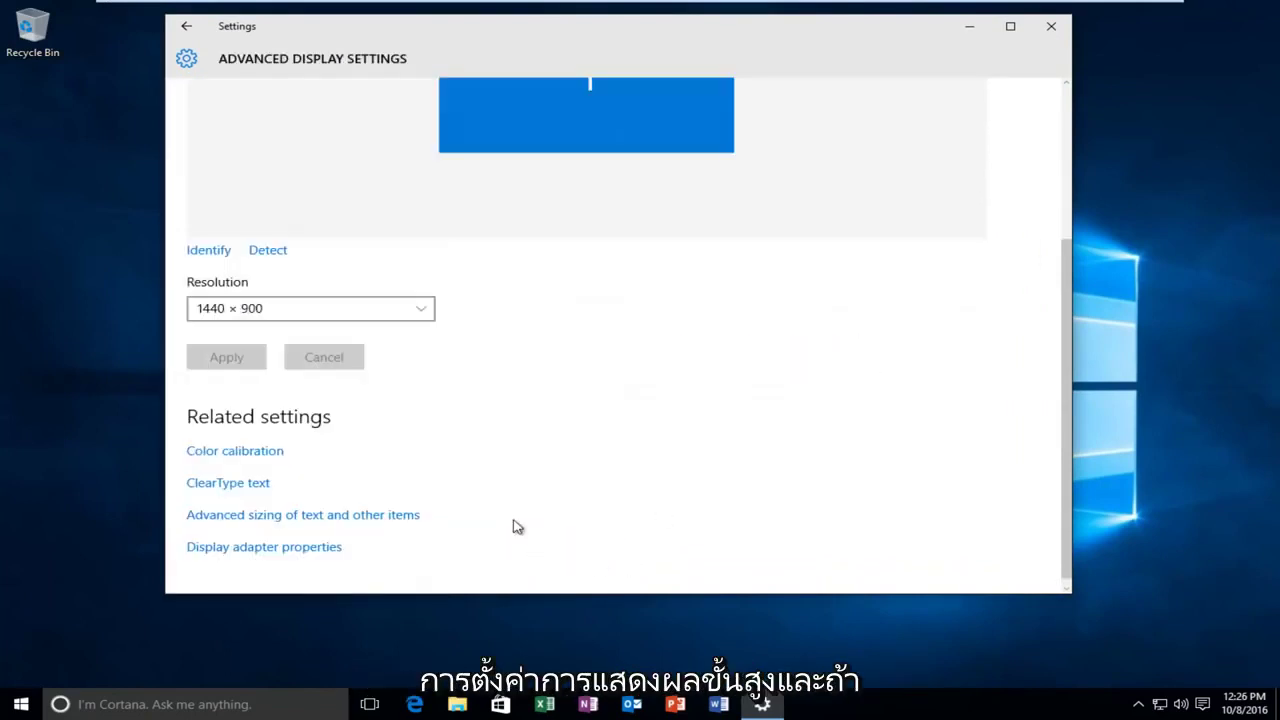
pyautogui.click(398, 312)
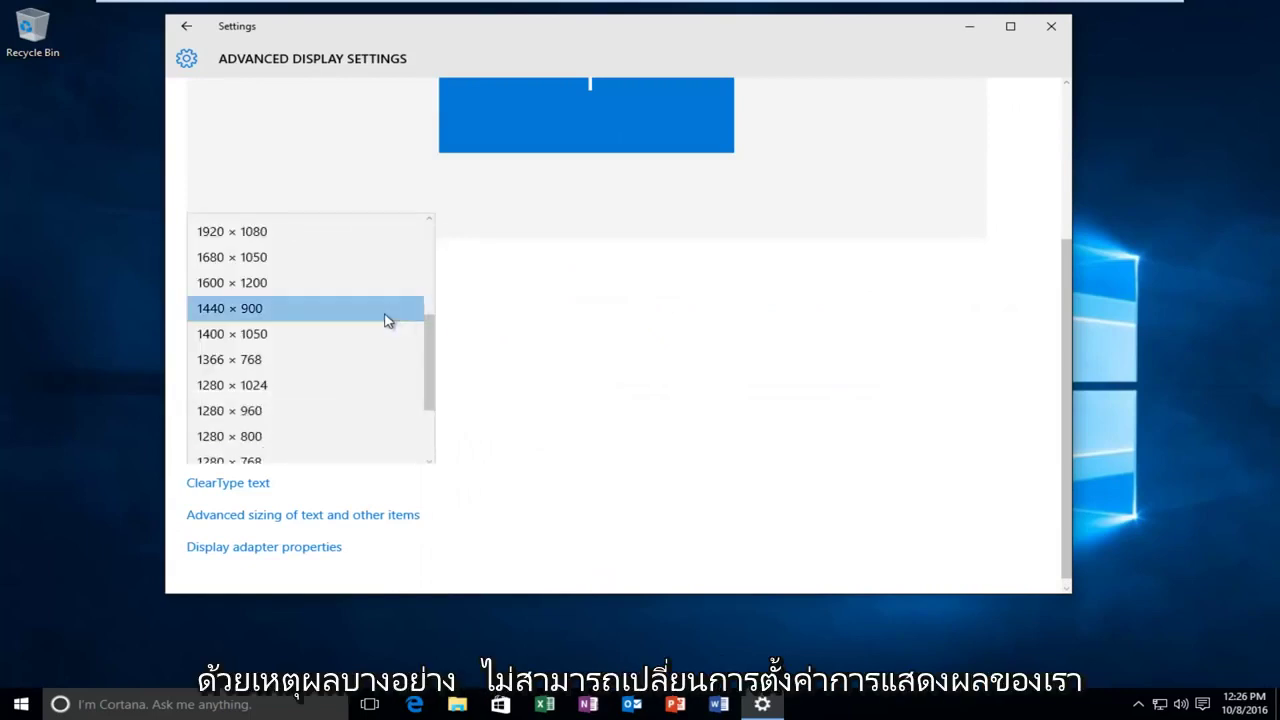
pyautogui.click(558, 390)
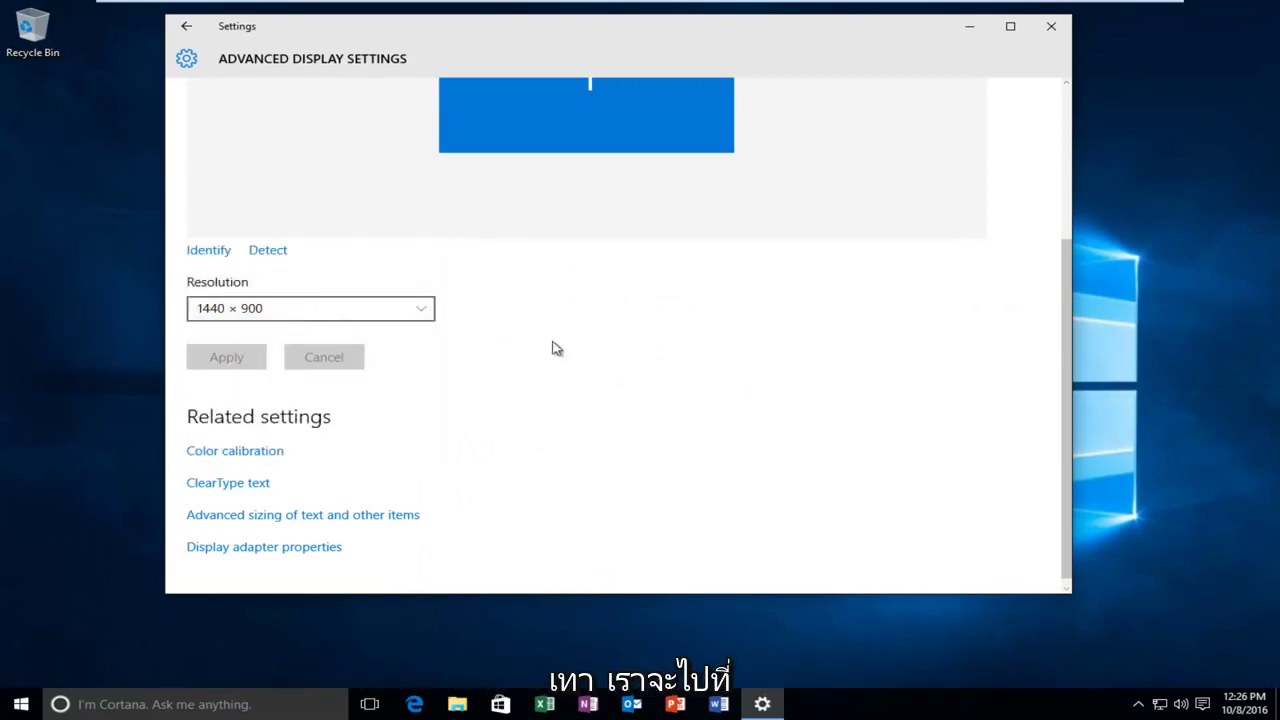
pyautogui.scroll(-1, 580, 355)
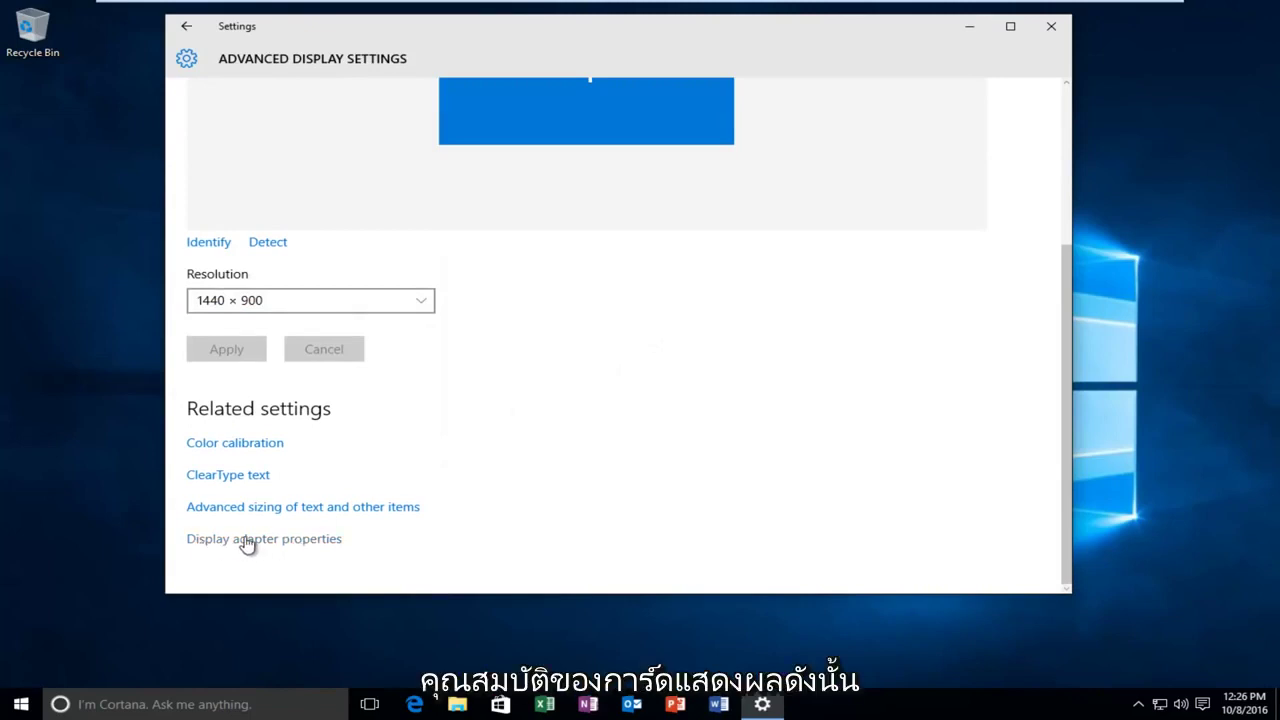
# Show the VMware SVGA 3D adapter properties, centred on screen, with chip type and 1407 MB memory
pyautogui.click(246, 541)
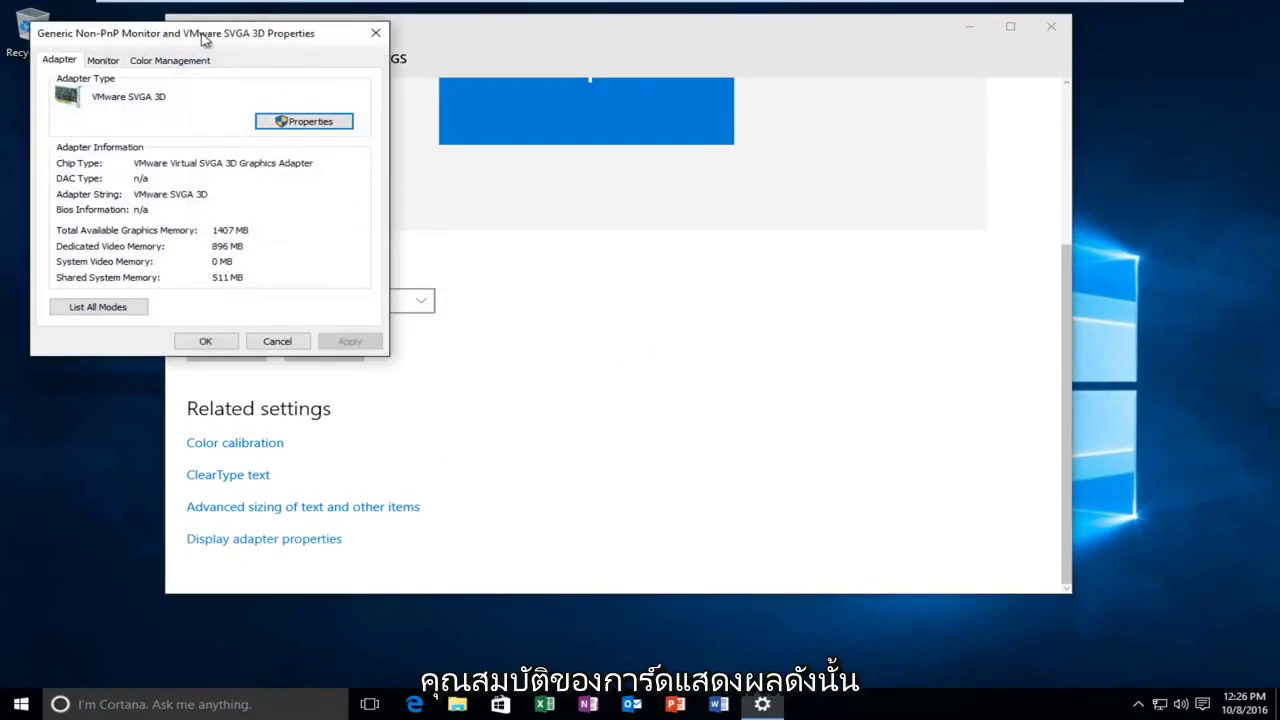
pyautogui.moveTo(207, 39); pyautogui.dragTo(567, 145)
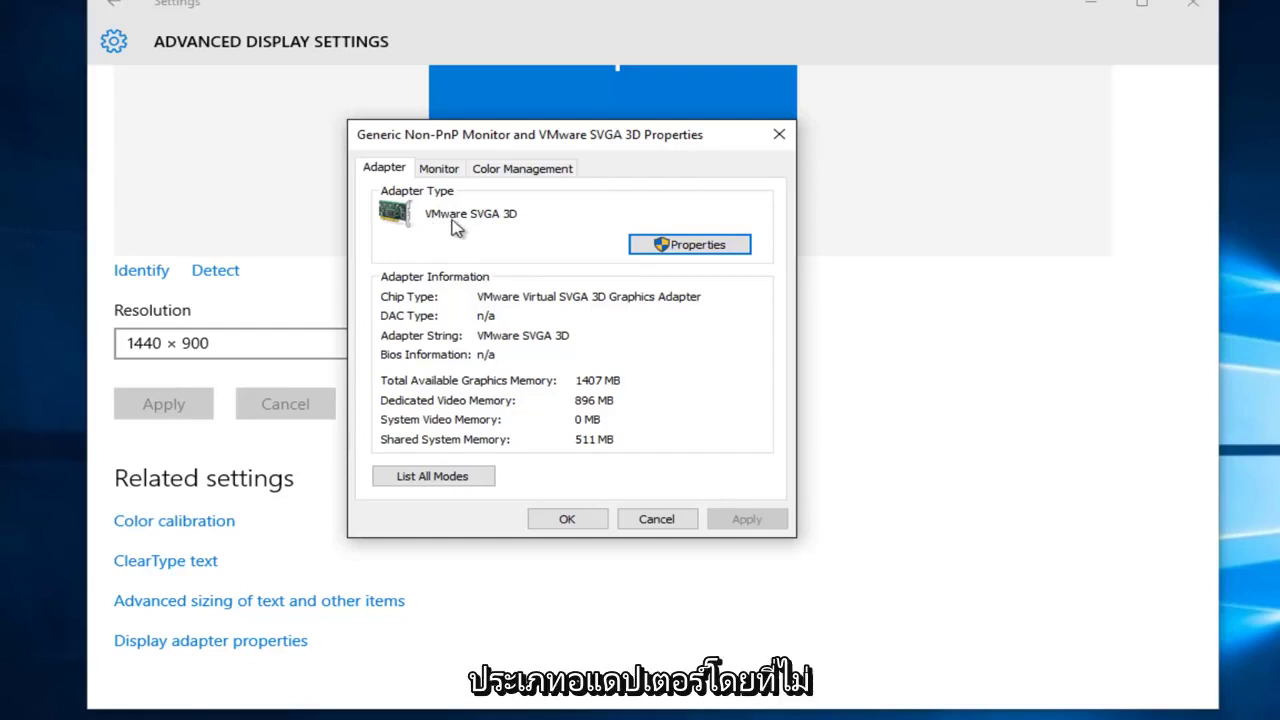
# Start the driver update for the VMware SVGA 3D adapter from its Driver properties
pyautogui.click(678, 250)
pyautogui.moveTo(663, 222)
pyautogui.mouseDown()
pyautogui.moveTo(630, 158)
pyautogui.moveTo(639, 151)
pyautogui.mouseUp()
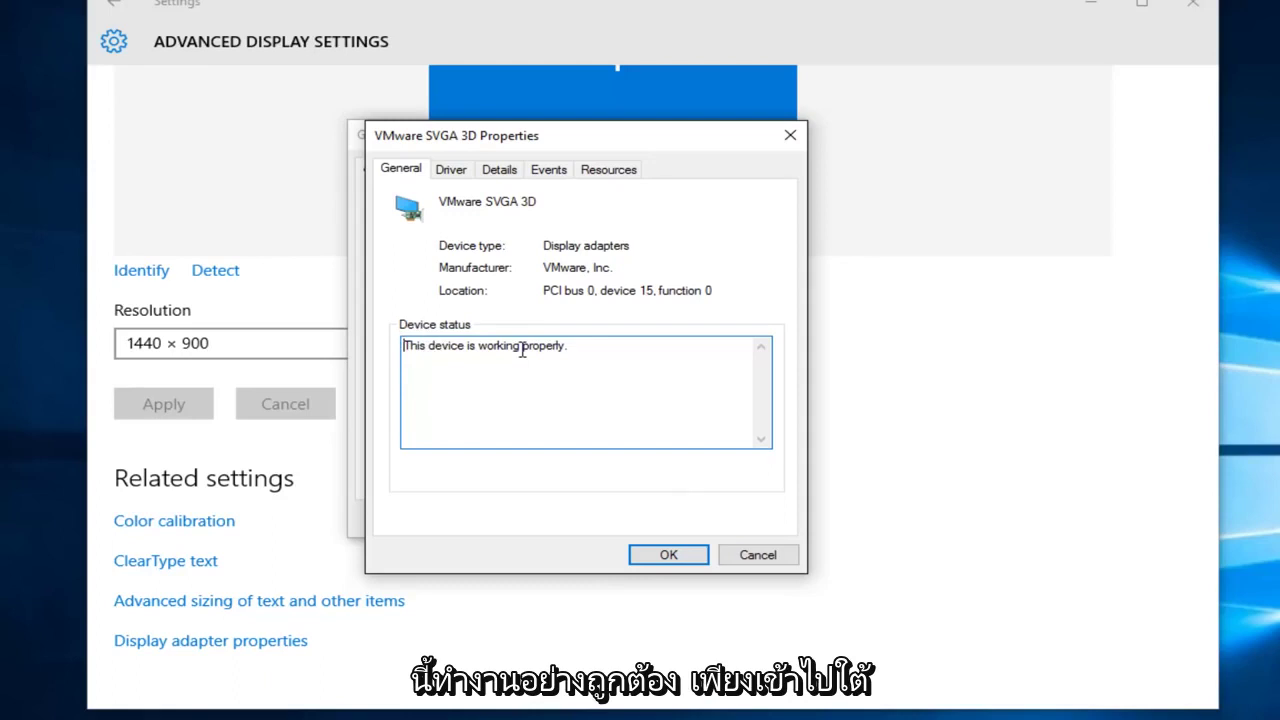
pyautogui.click(458, 175)
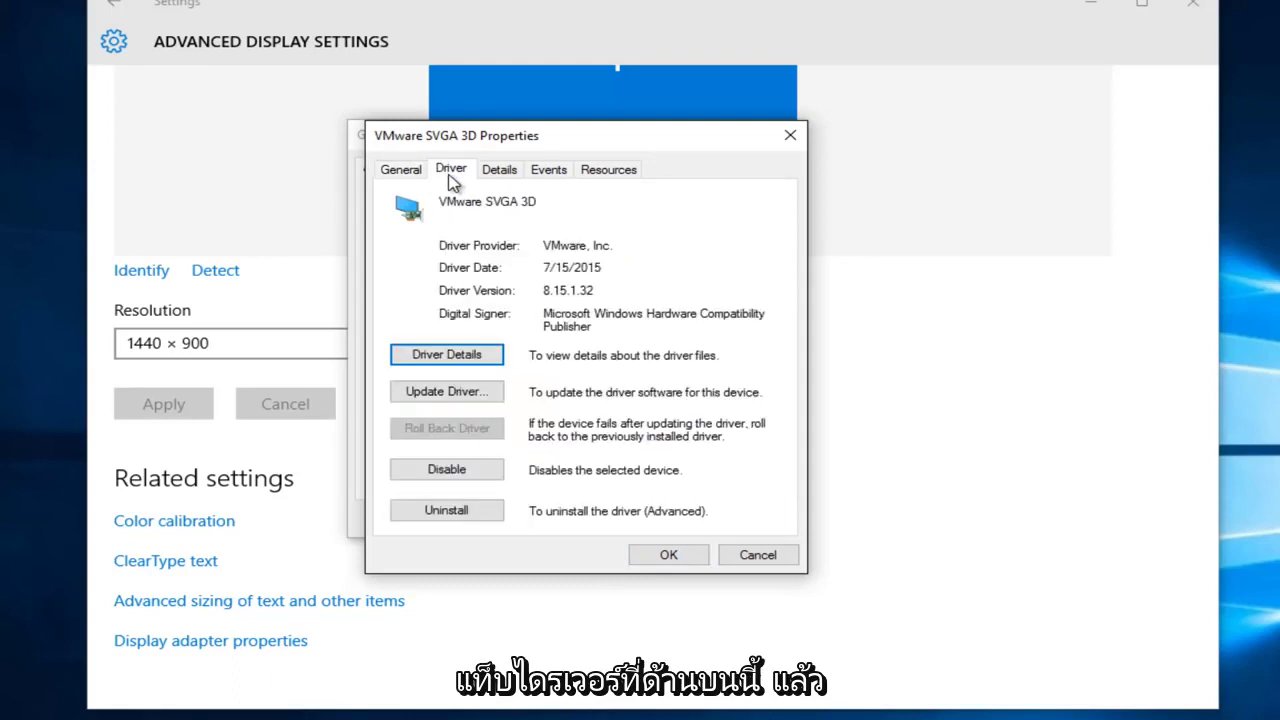
pyautogui.click(433, 396)
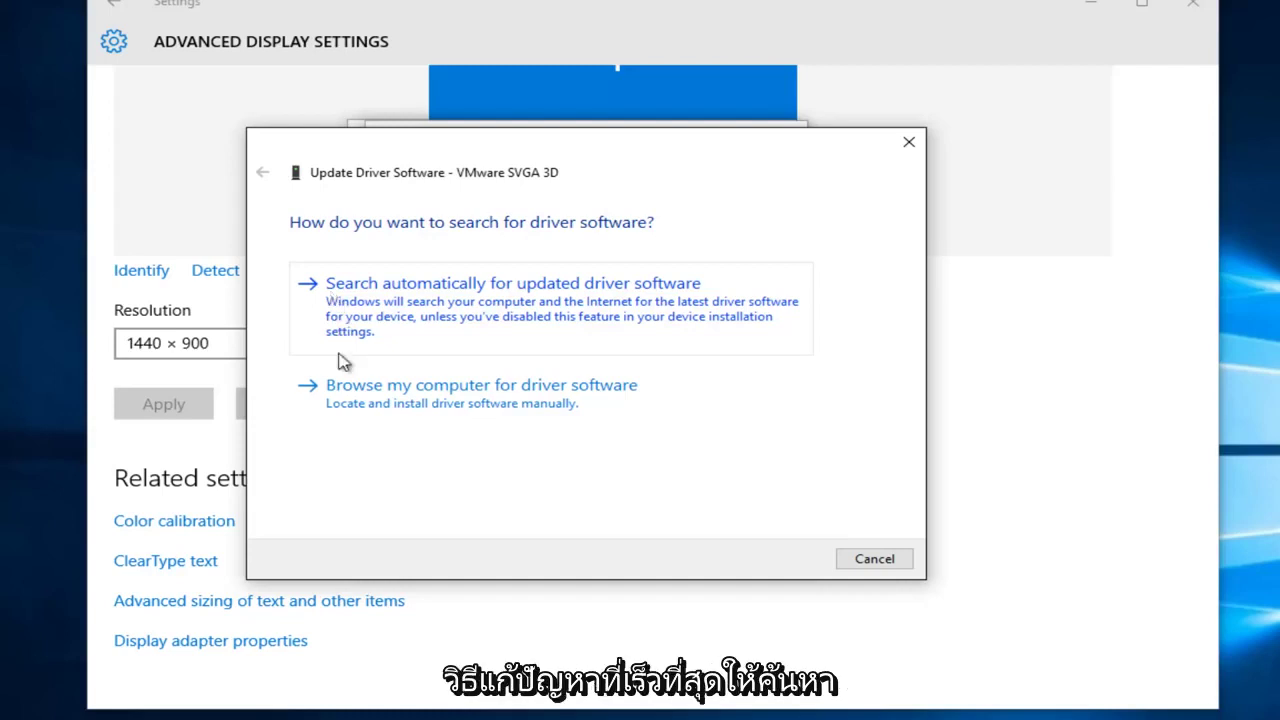
# Search automatically for a newer VMware SVGA 3D driver, confirm it's current, and close all driver windows
pyautogui.click(585, 298)
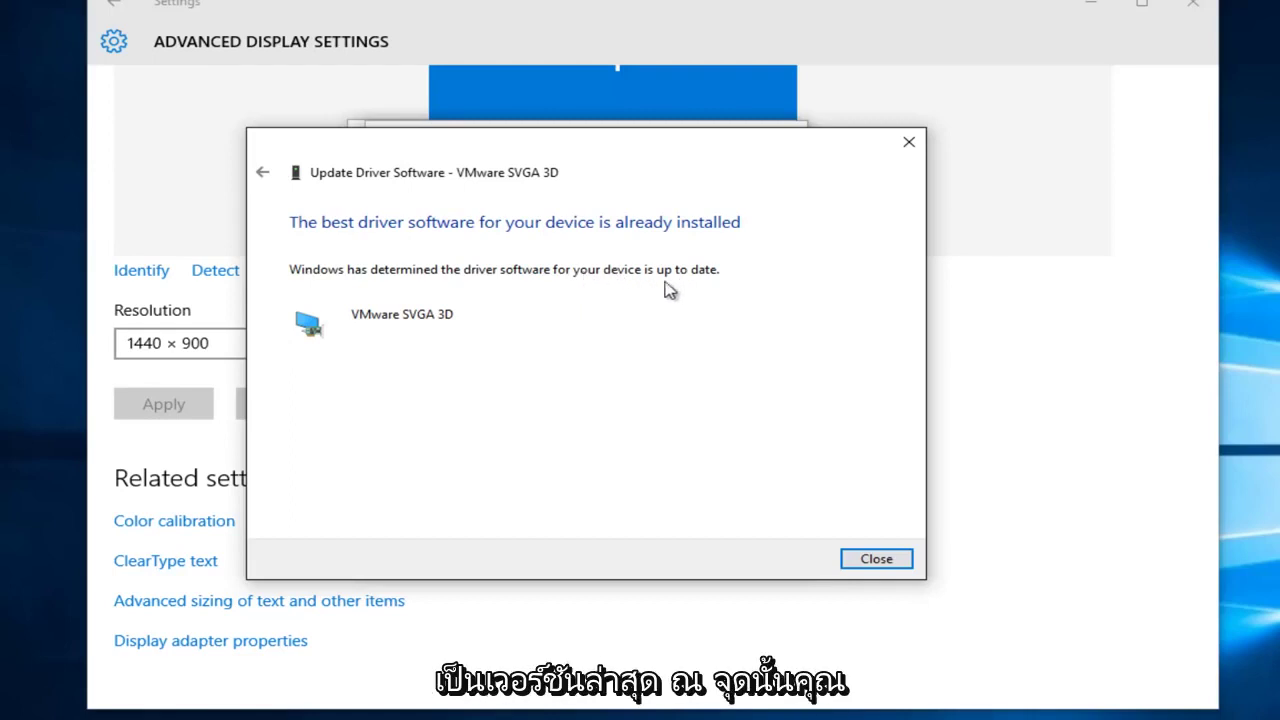
pyautogui.click(888, 559)
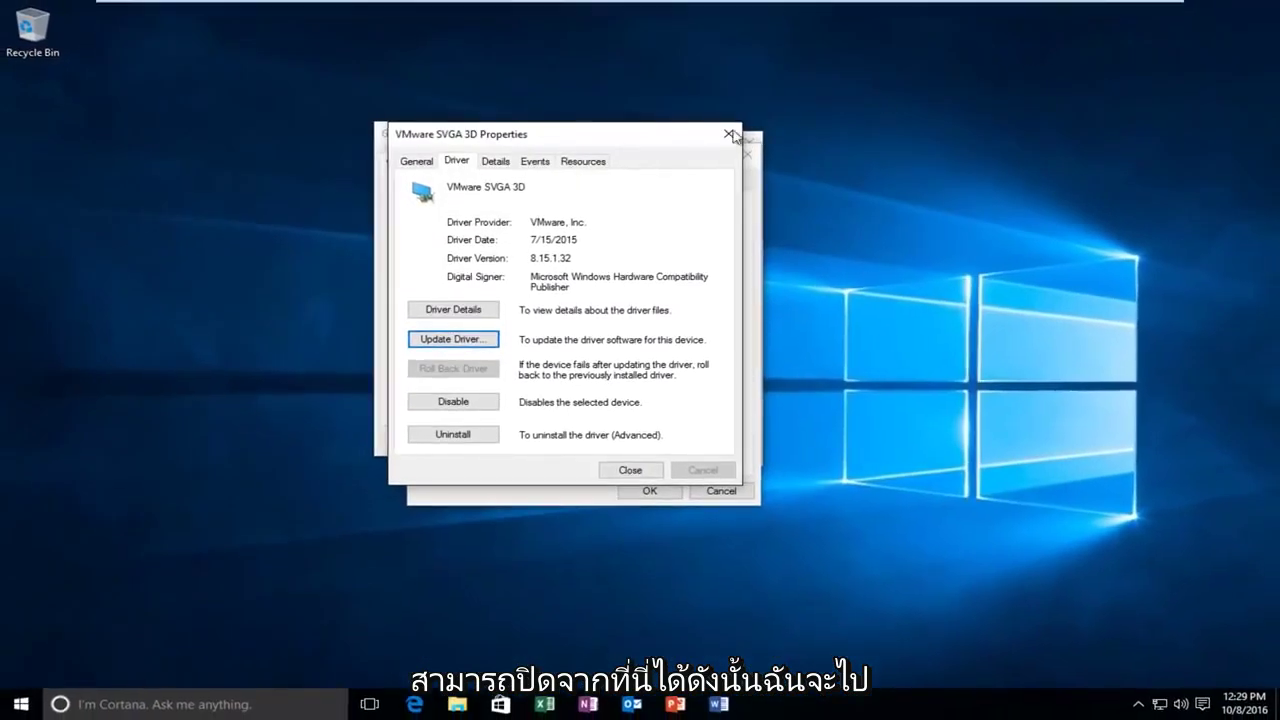
pyautogui.click(733, 136)
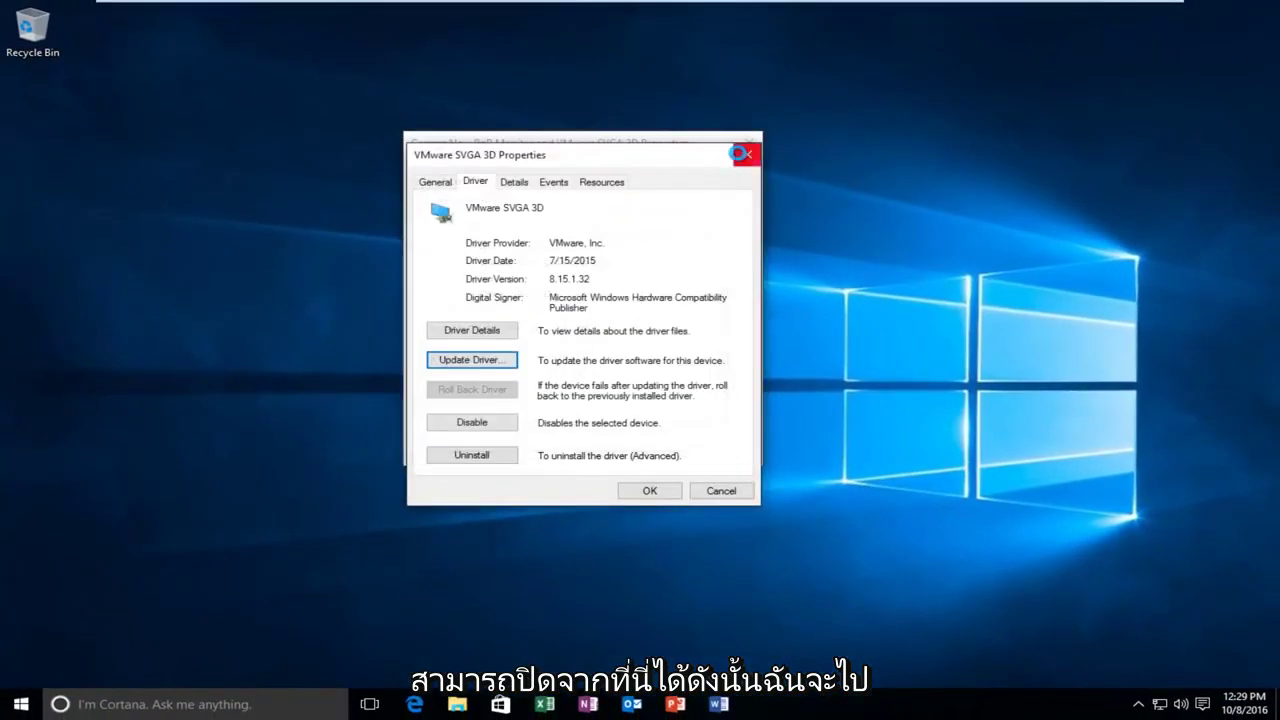
pyautogui.click(738, 153)
pyautogui.click(748, 140)
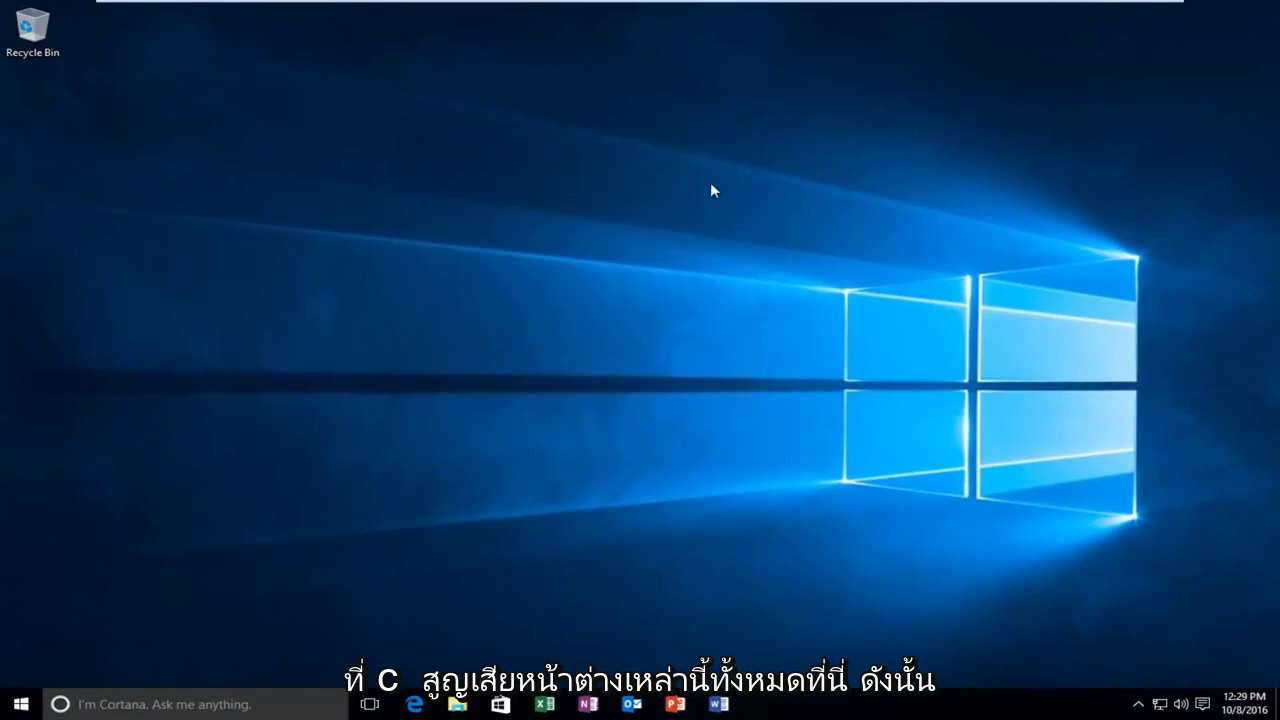
# Google 'nvidia display driver' in Microsoft Edge
pyautogui.click(415, 705)
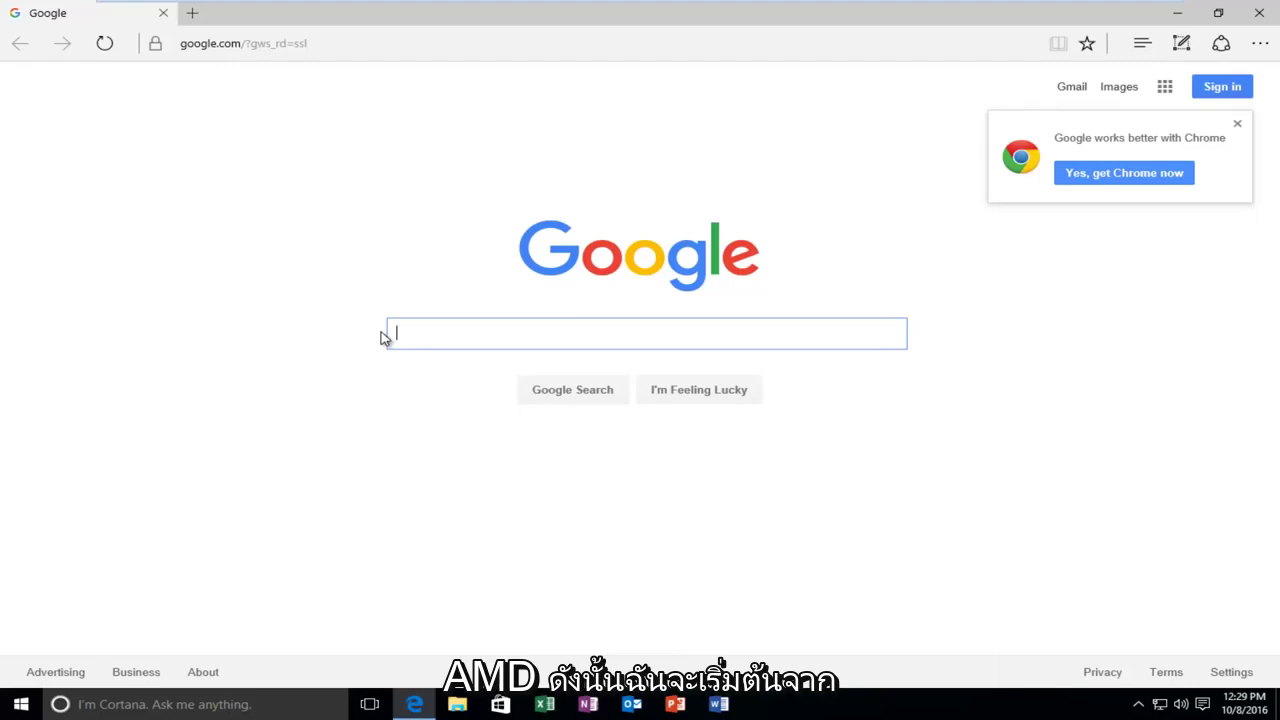
pyautogui.write('nvida')
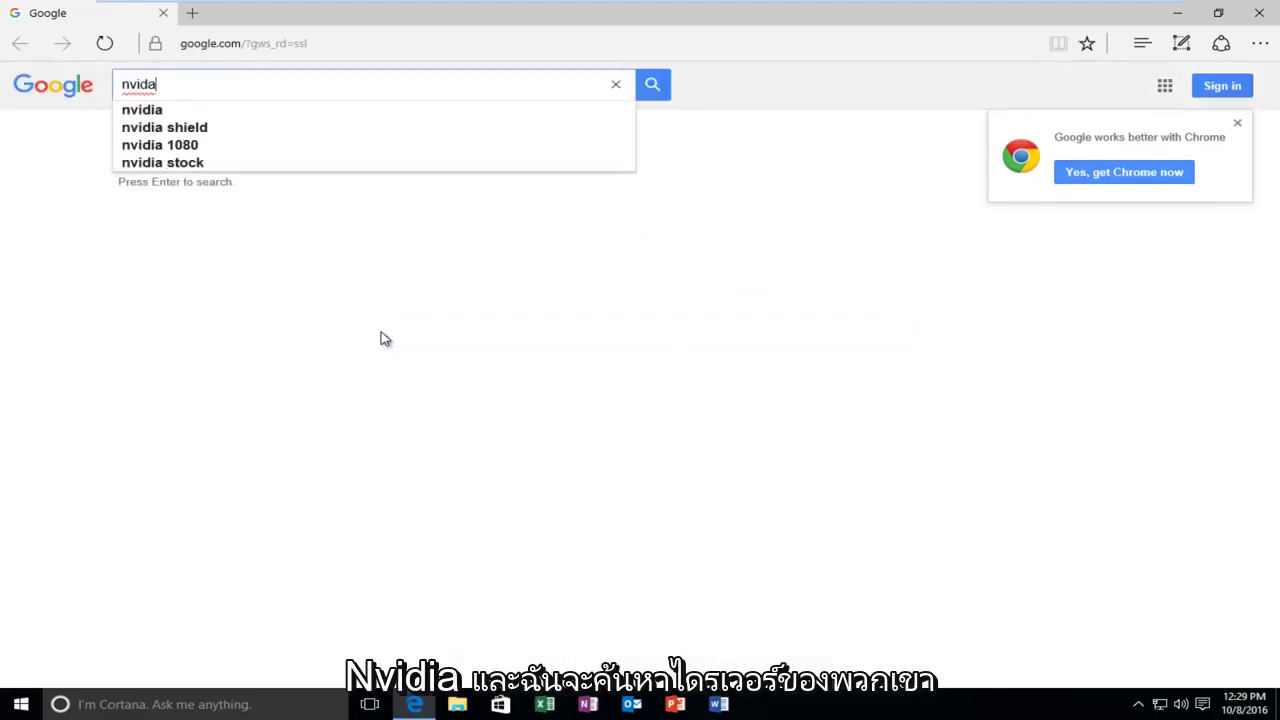
pyautogui.press('BackSpace')
pyautogui.write('ia ')
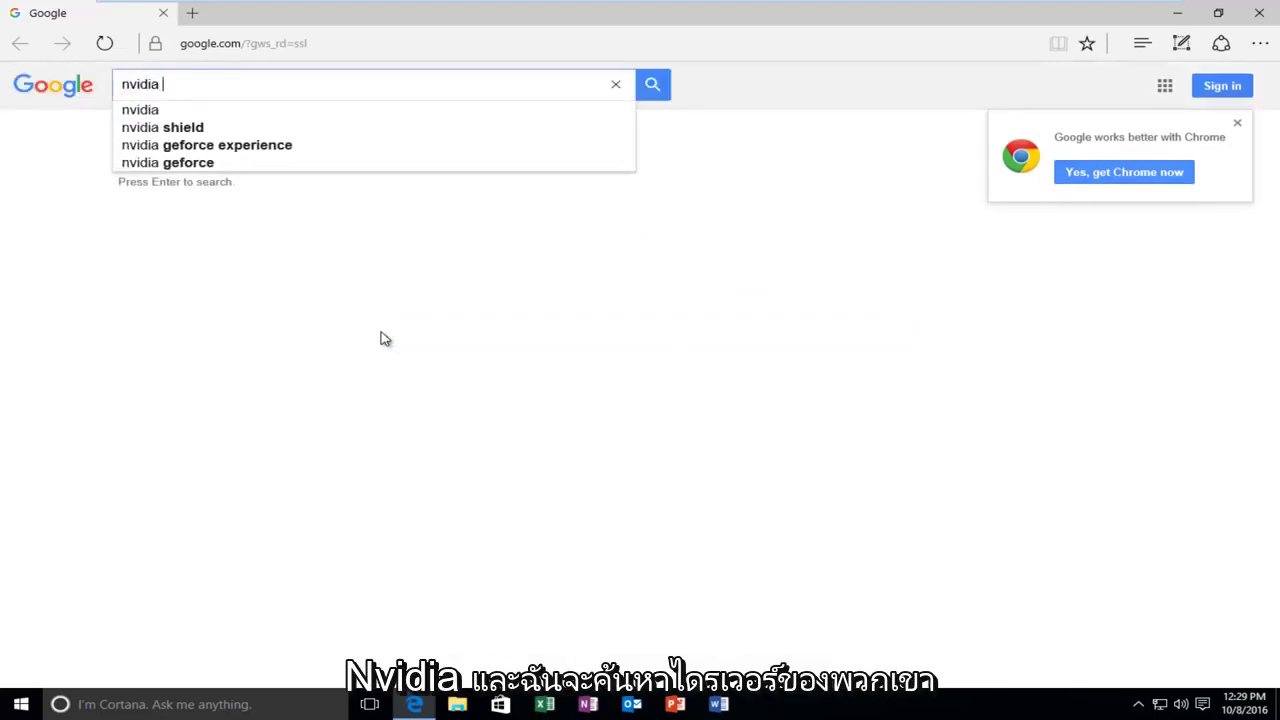
pyautogui.write('display drive')
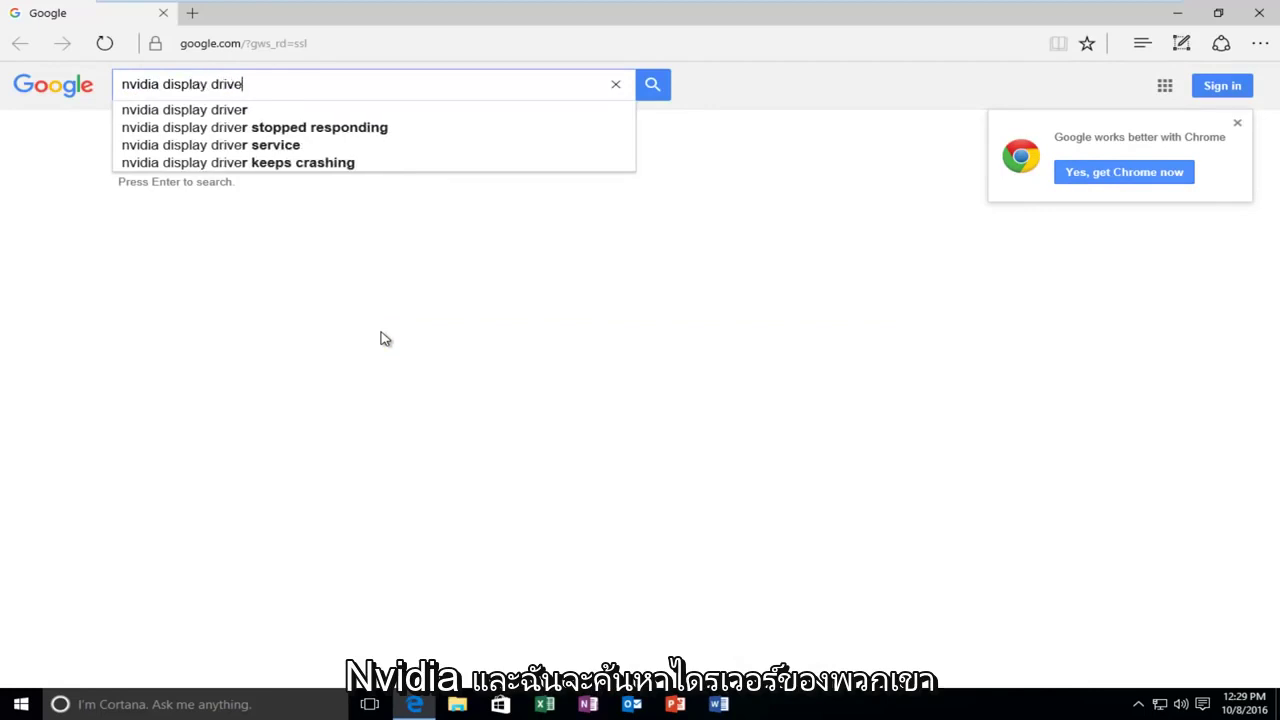
pyautogui.write('r')
pyautogui.press('Return')
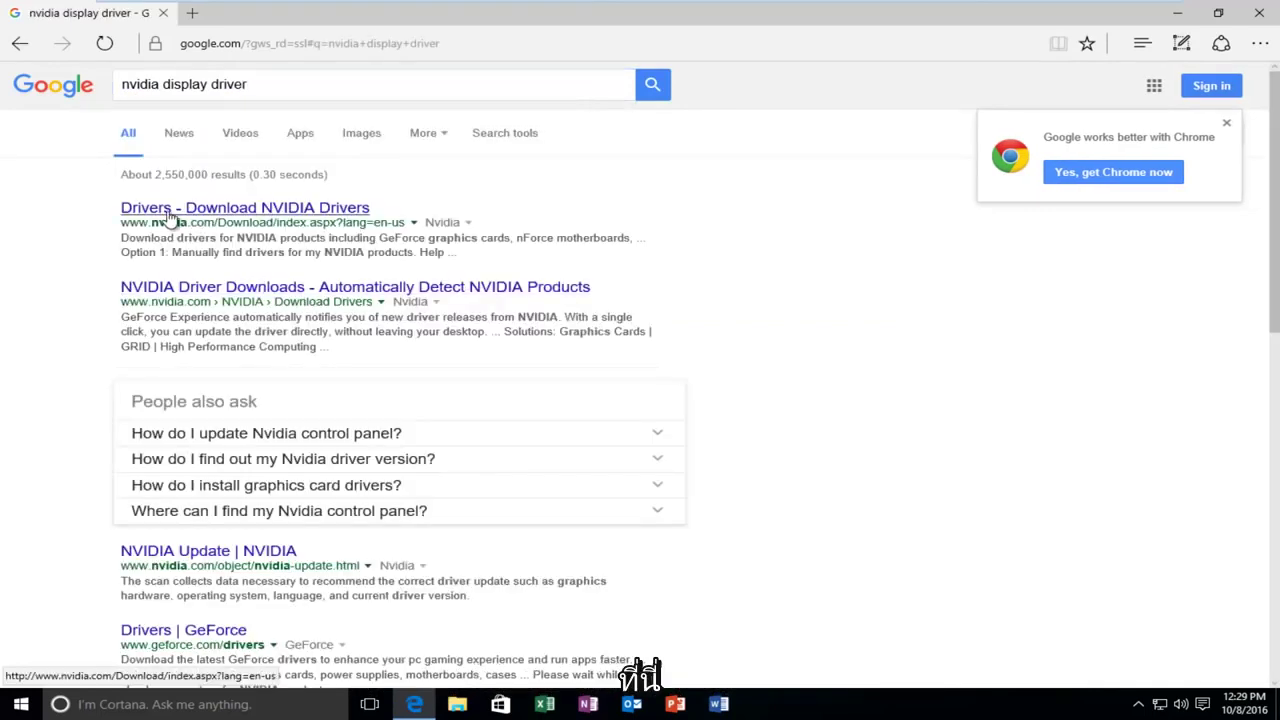
pyautogui.click(166, 213)
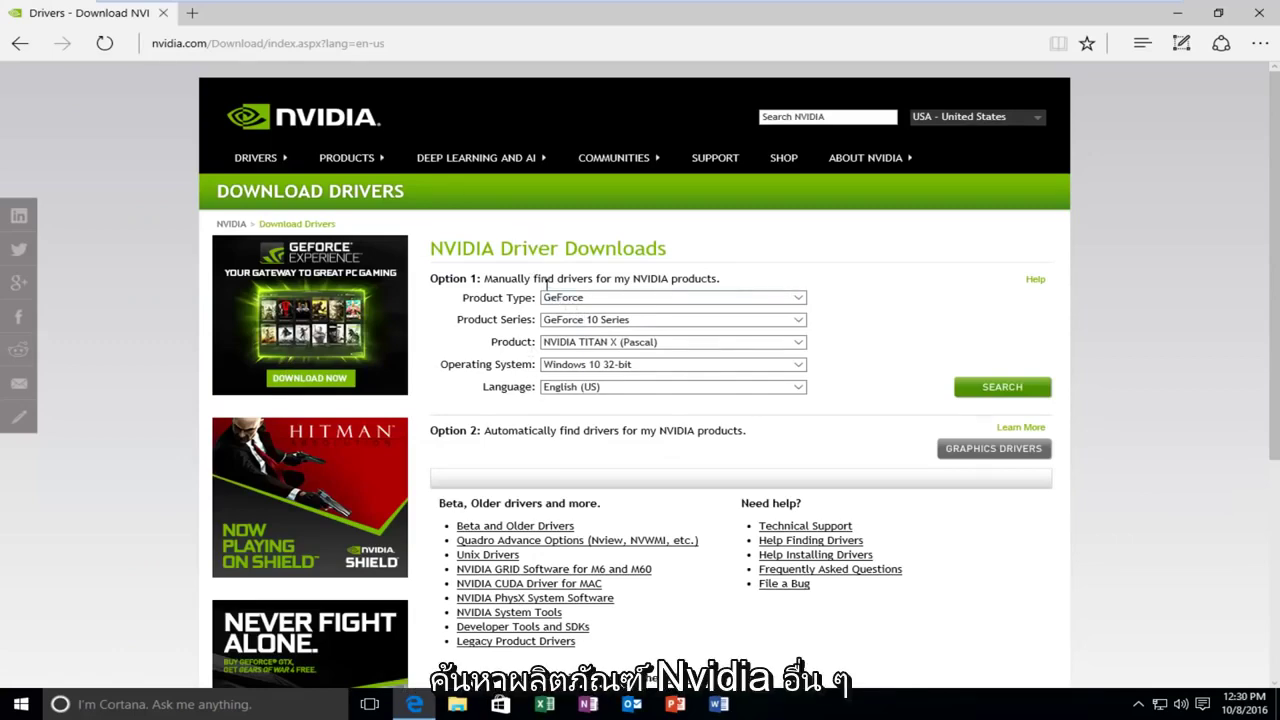
pyautogui.scroll(-5, 545, 290)
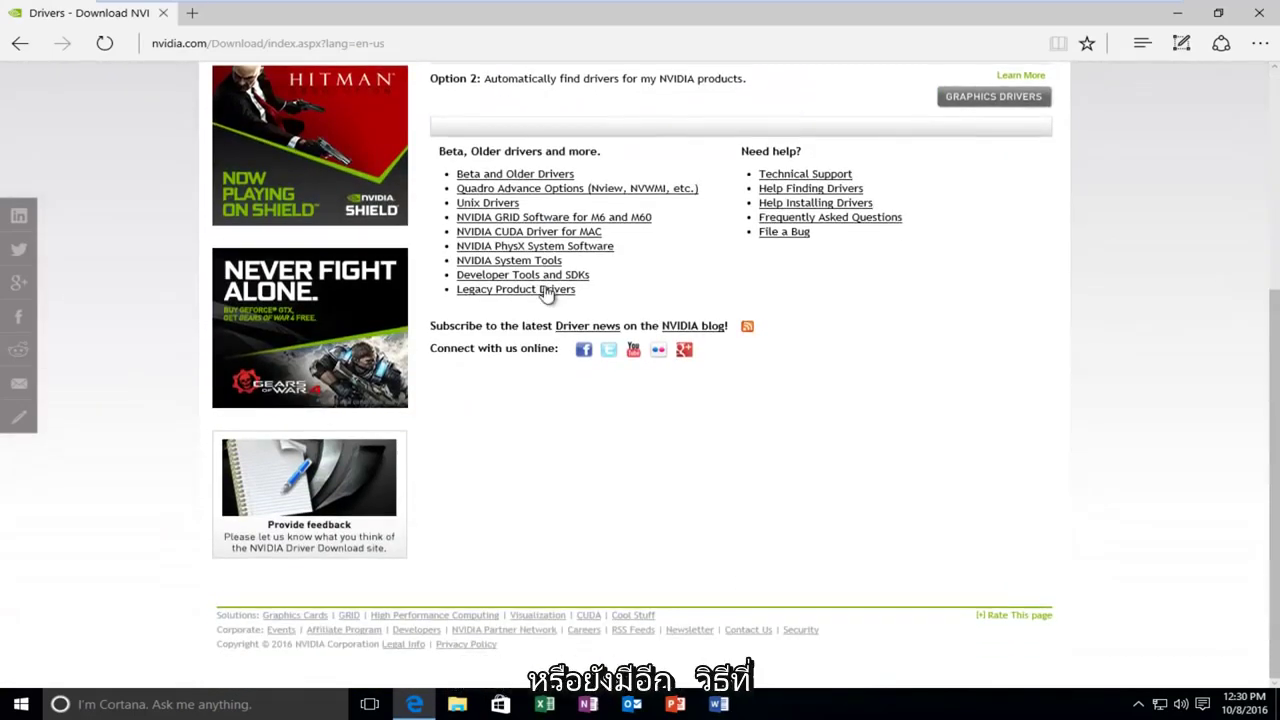
pyautogui.scroll(3, 545, 290)
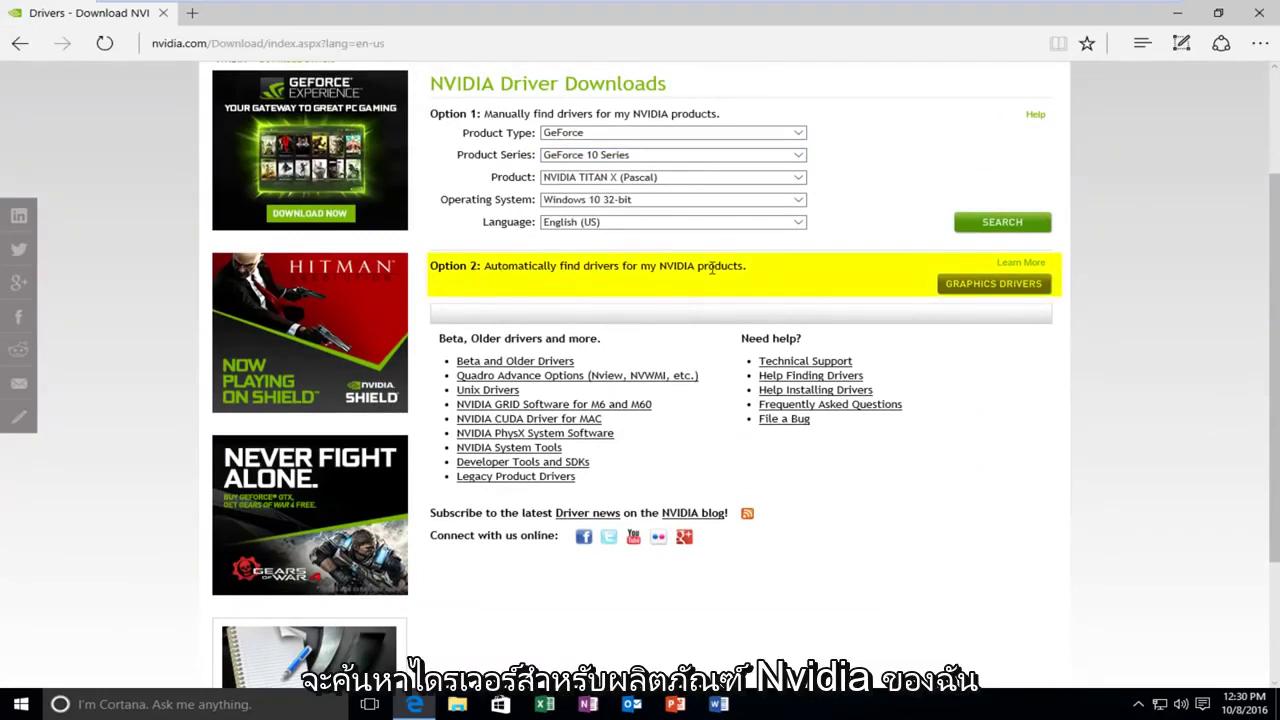
# Run NVIDIA's automatic Graphics Drivers scan from the Option 2 section
pyautogui.click(979, 289)
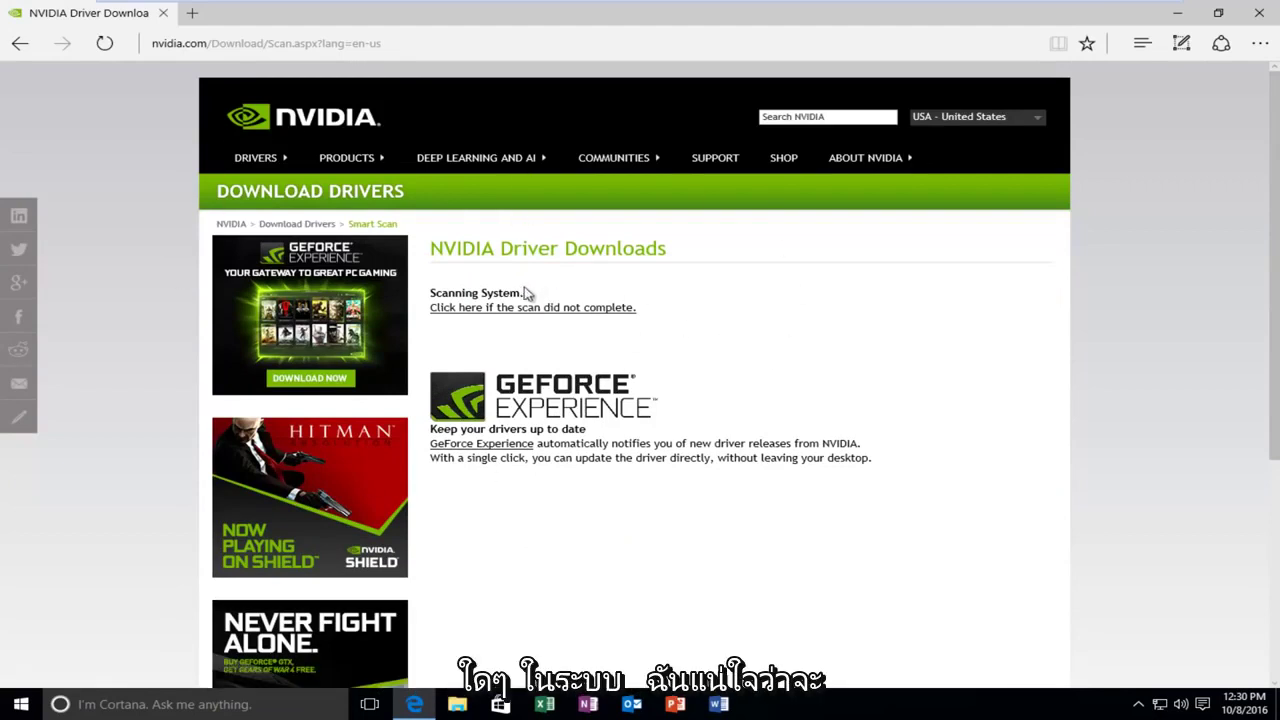
pyautogui.click(228, 42)
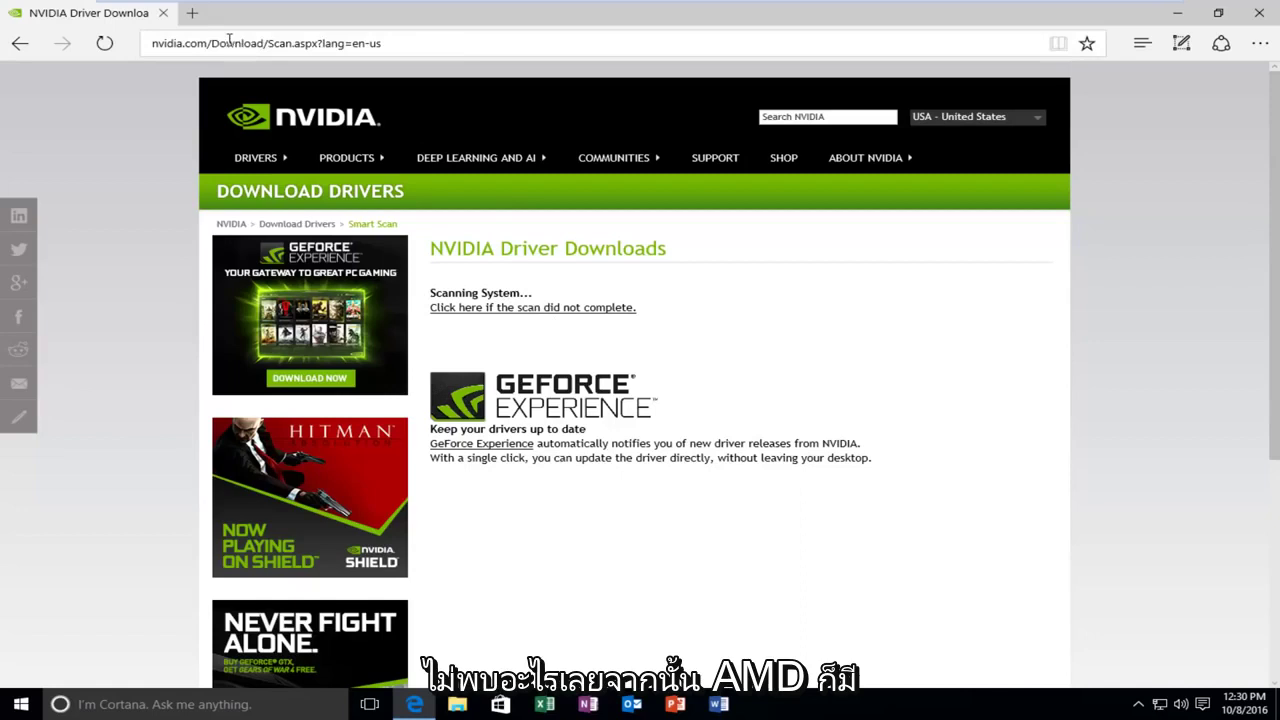
# Search Bing for 'amd driver download' from the address bar
pyautogui.press('BackSpace')
pyautogui.write('amd')
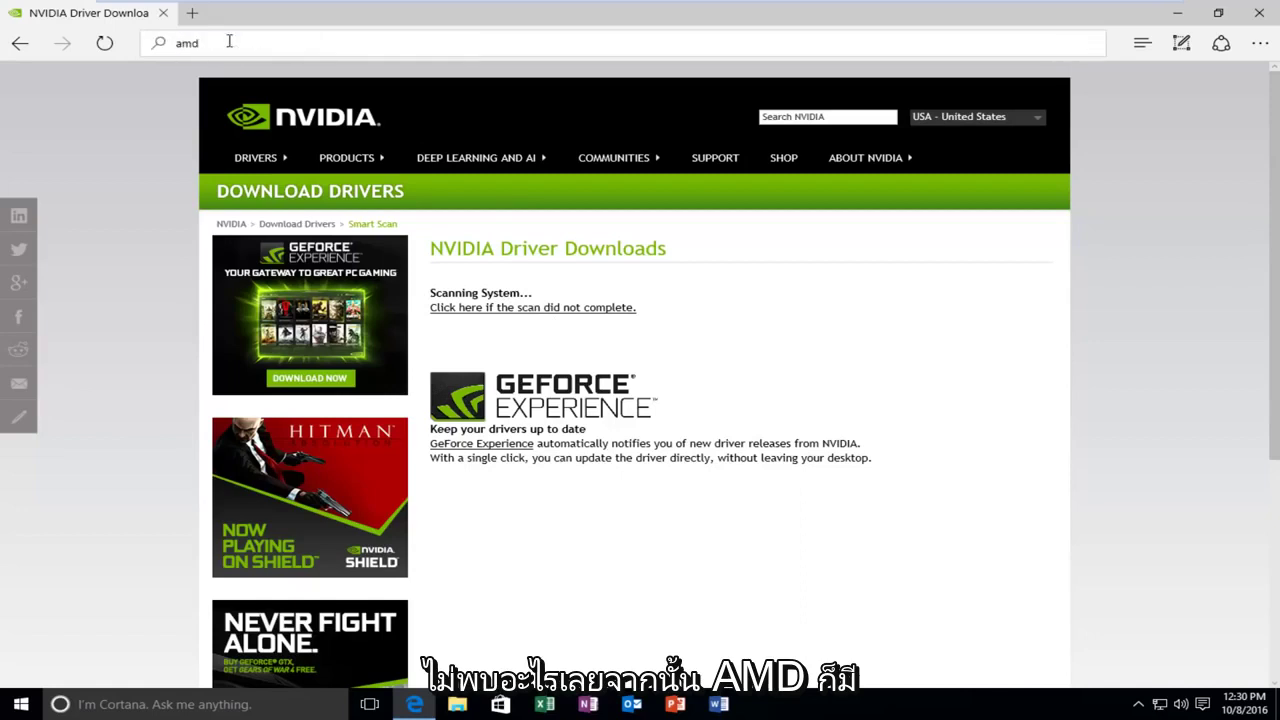
pyautogui.write(' driver')
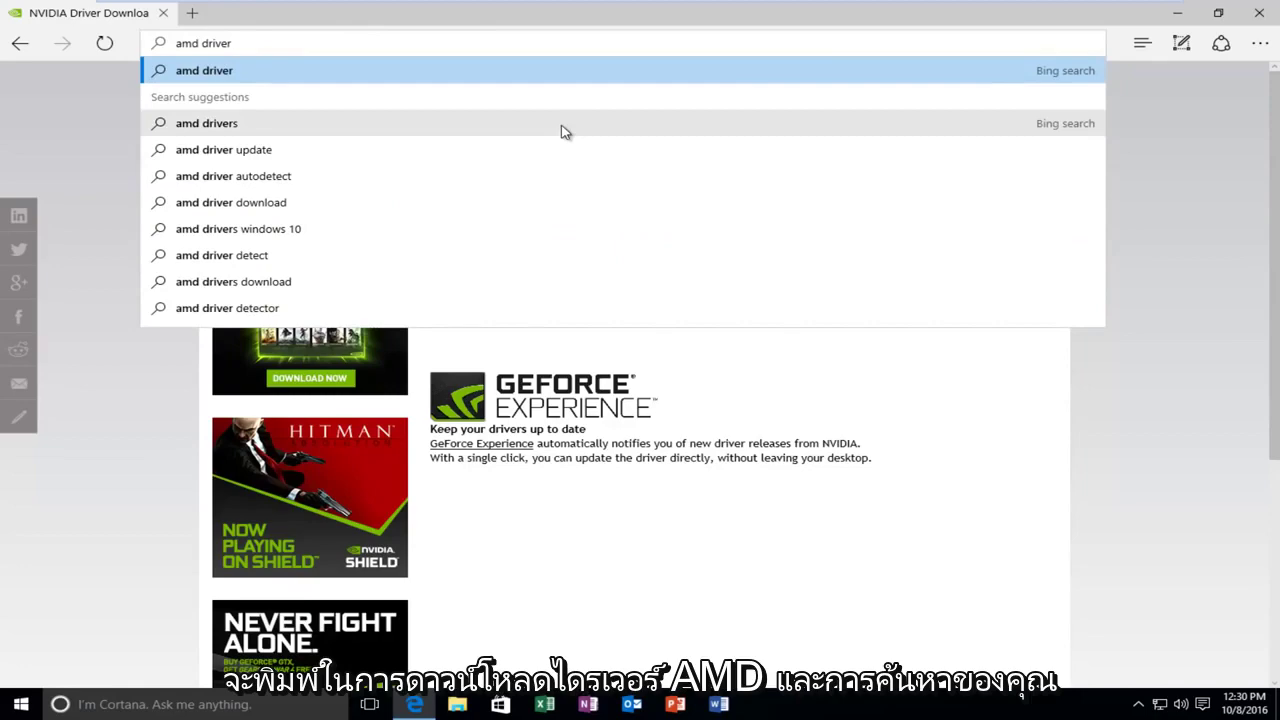
pyautogui.write(' download')
pyautogui.press('Return')
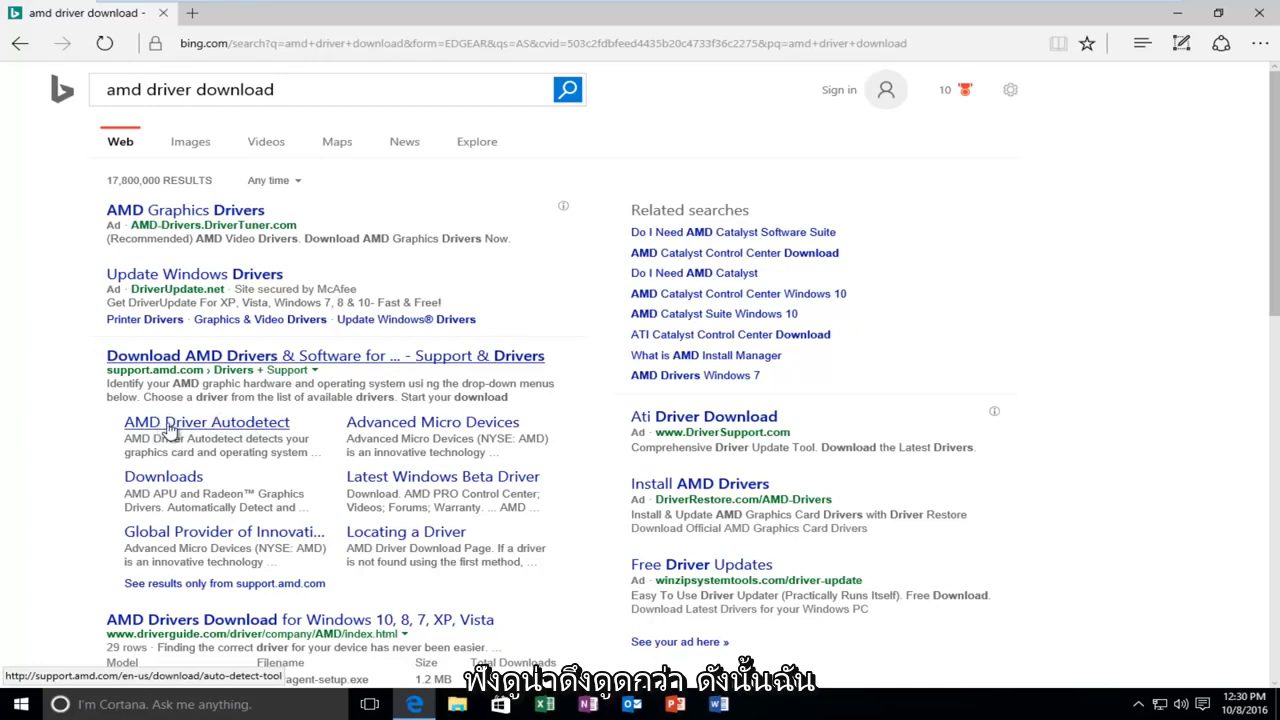
# Open AMD's Driver Autodetect page and dismiss its cookie notice
pyautogui.click(201, 428)
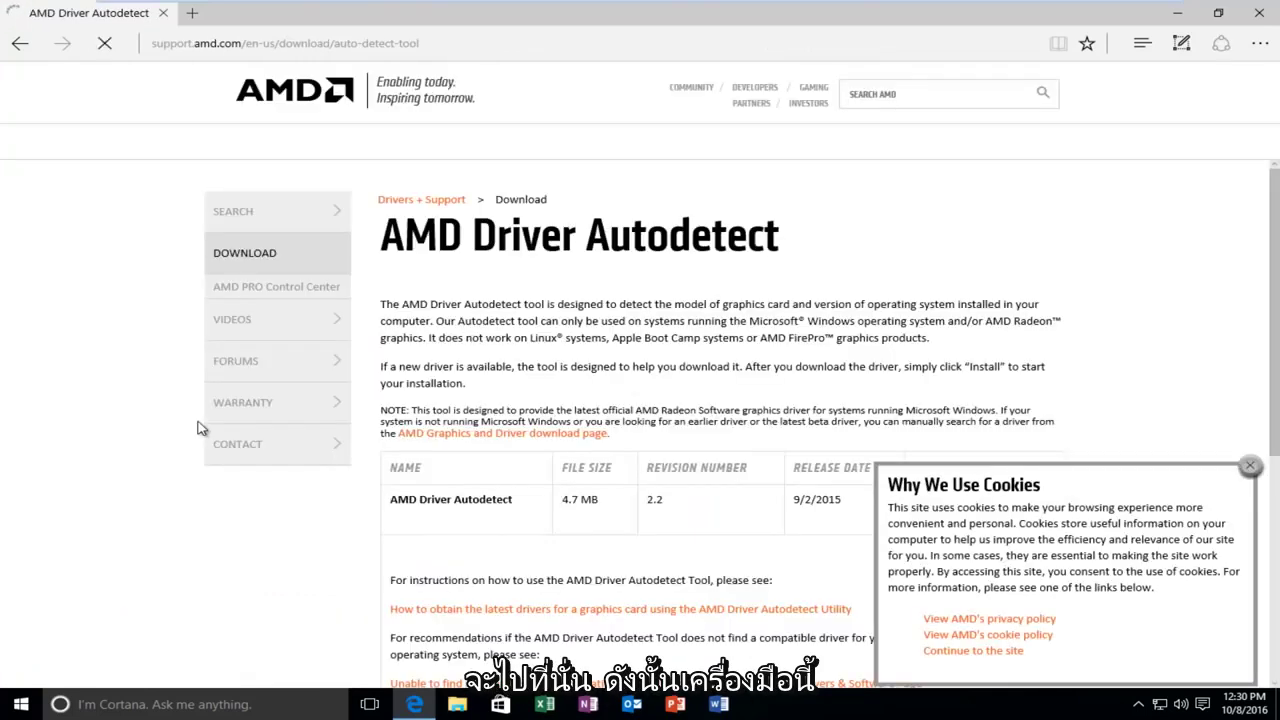
pyautogui.scroll(-1, 1249, 466)
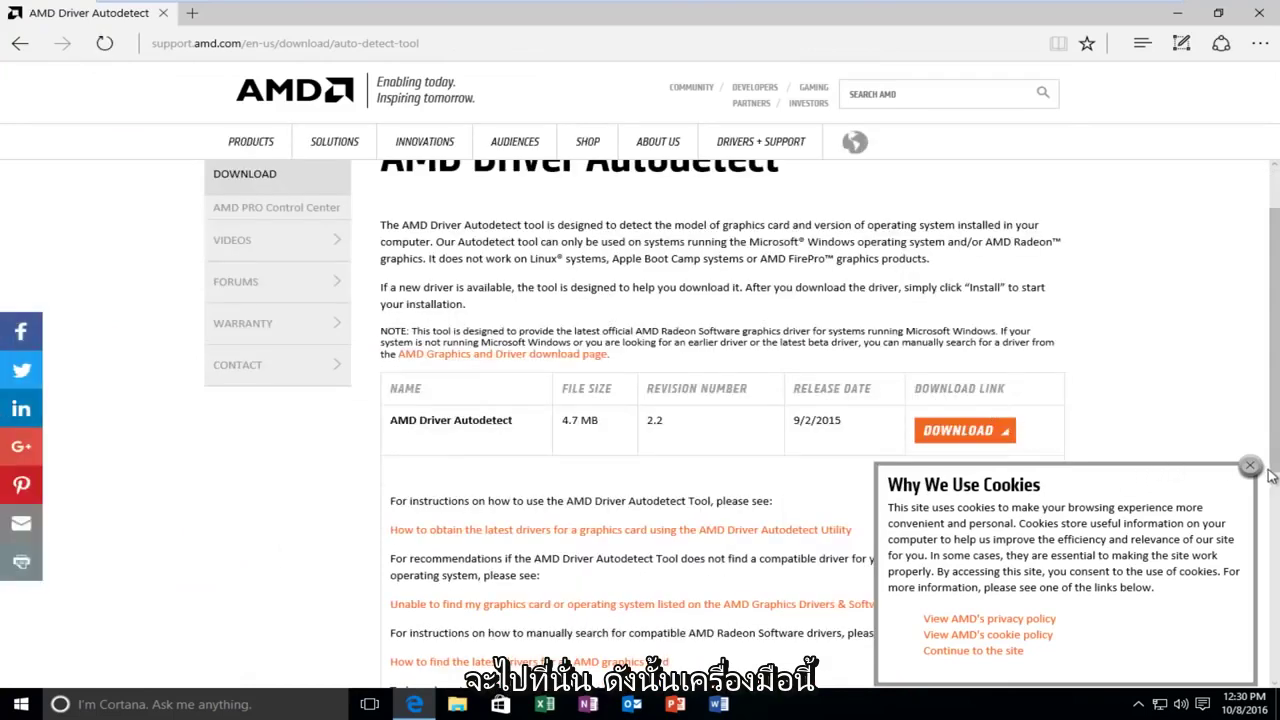
pyautogui.click(1249, 466)
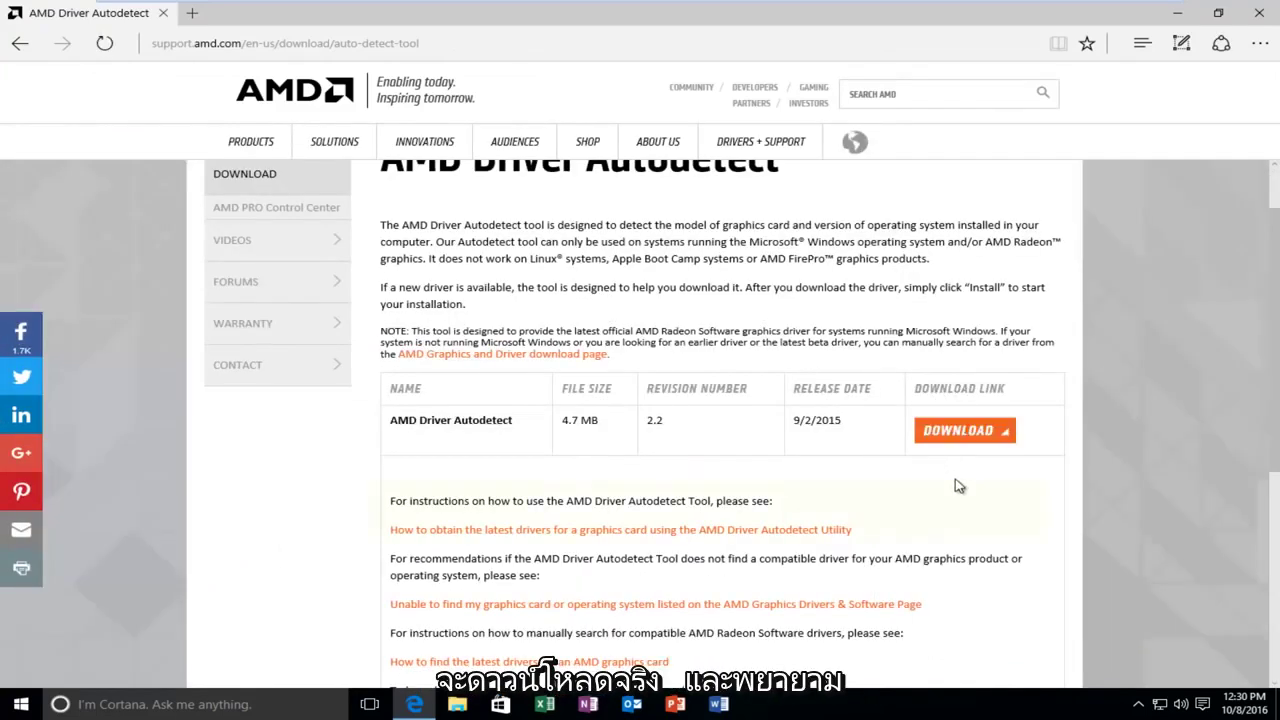
pyautogui.scroll(1, 957, 486)
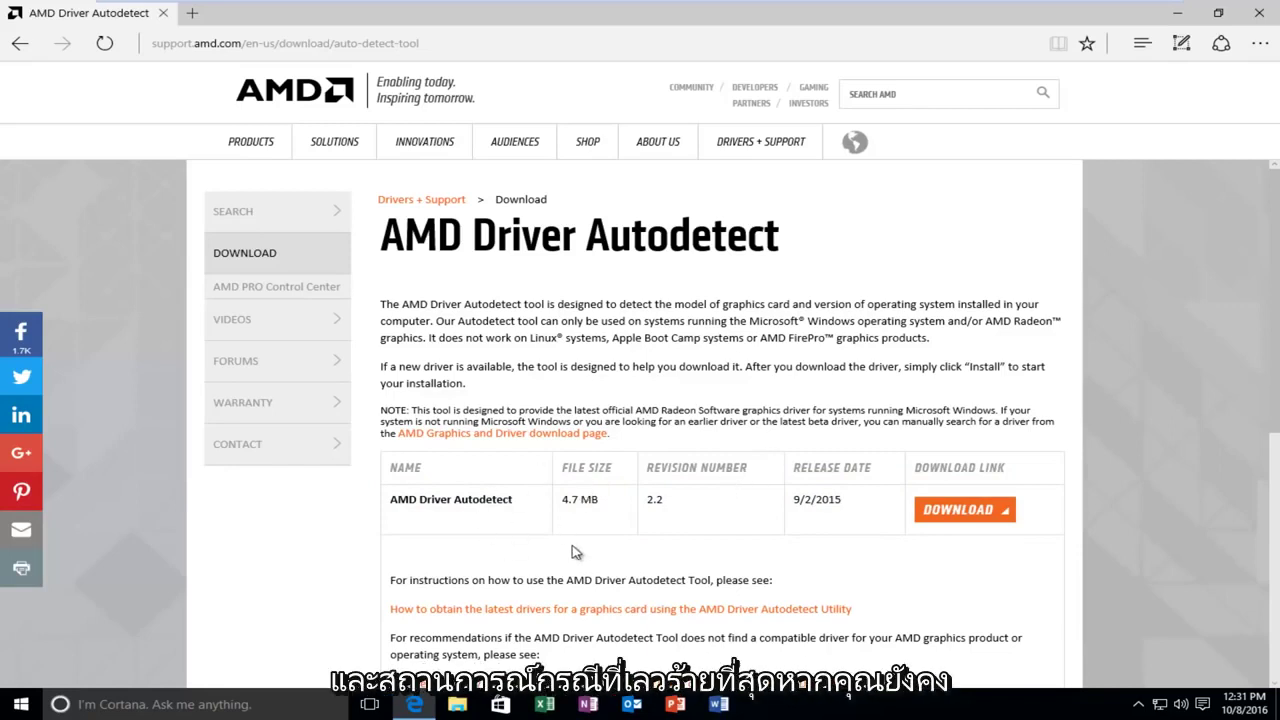
# Close Edge and launch Device Manager via a Start menu search for 'device manager'
pyautogui.click(1257, 14)
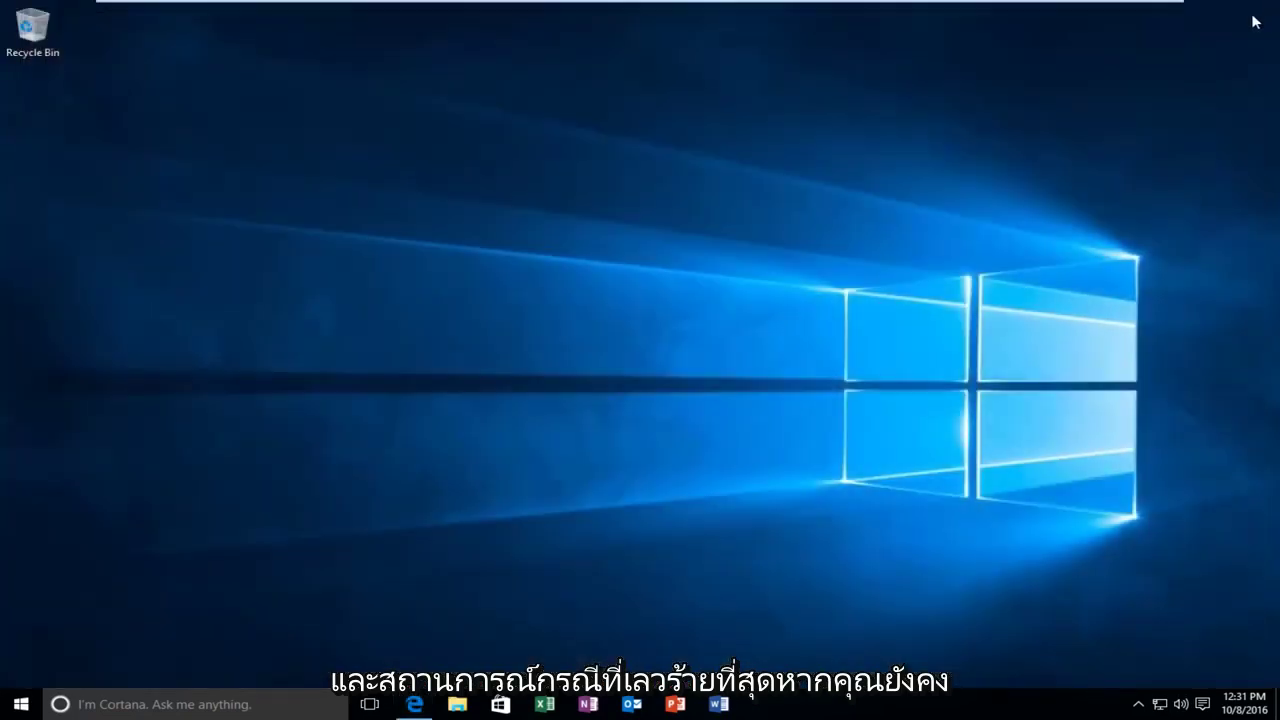
pyautogui.click(24, 708)
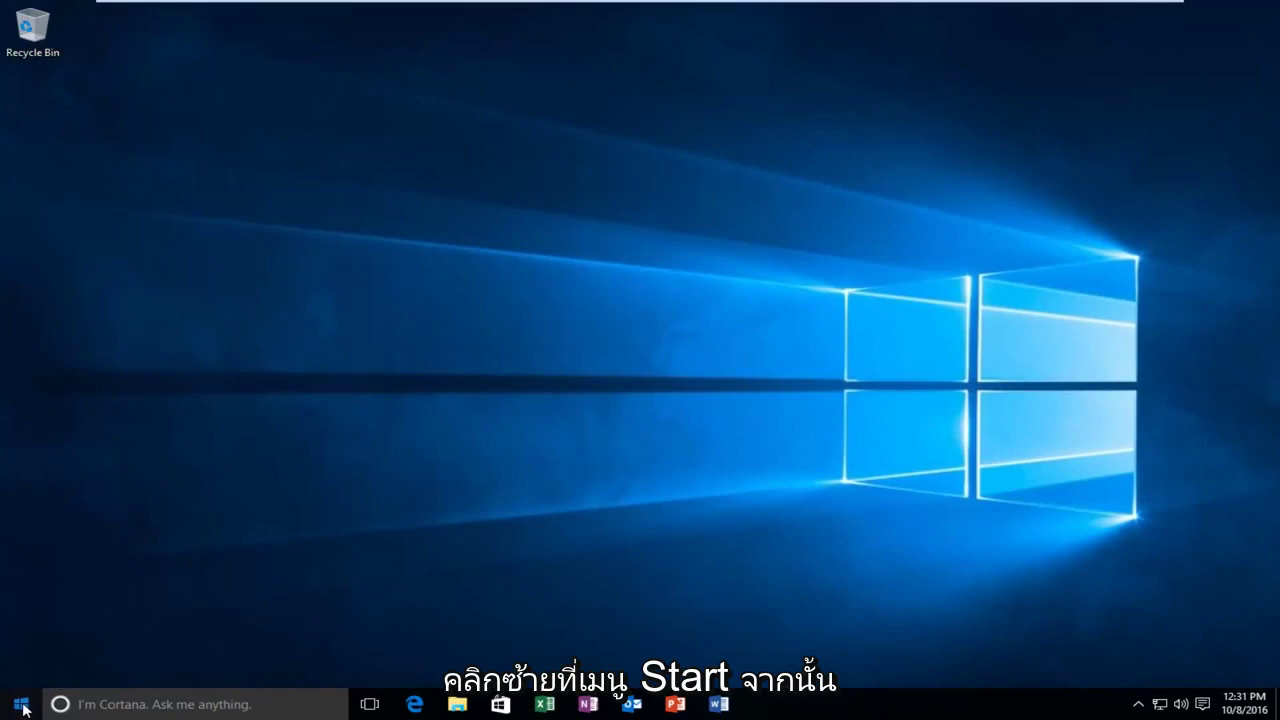
pyautogui.write('device')
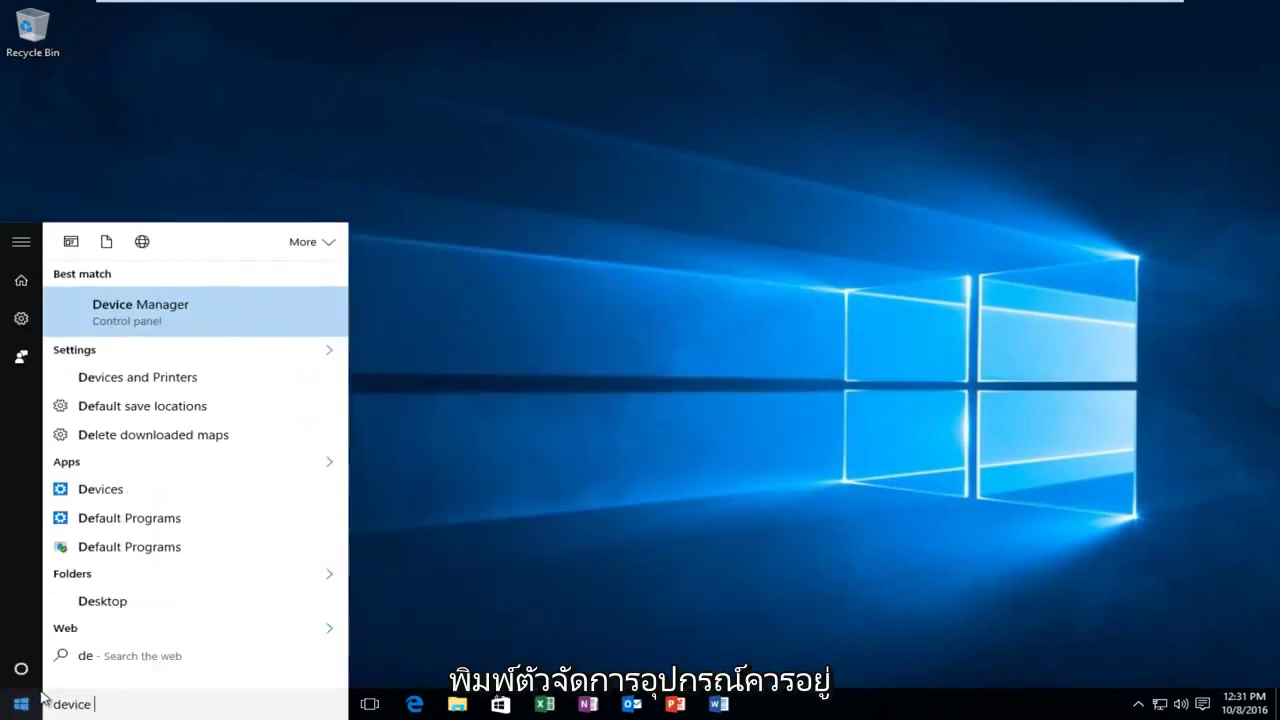
pyautogui.write(' manager')
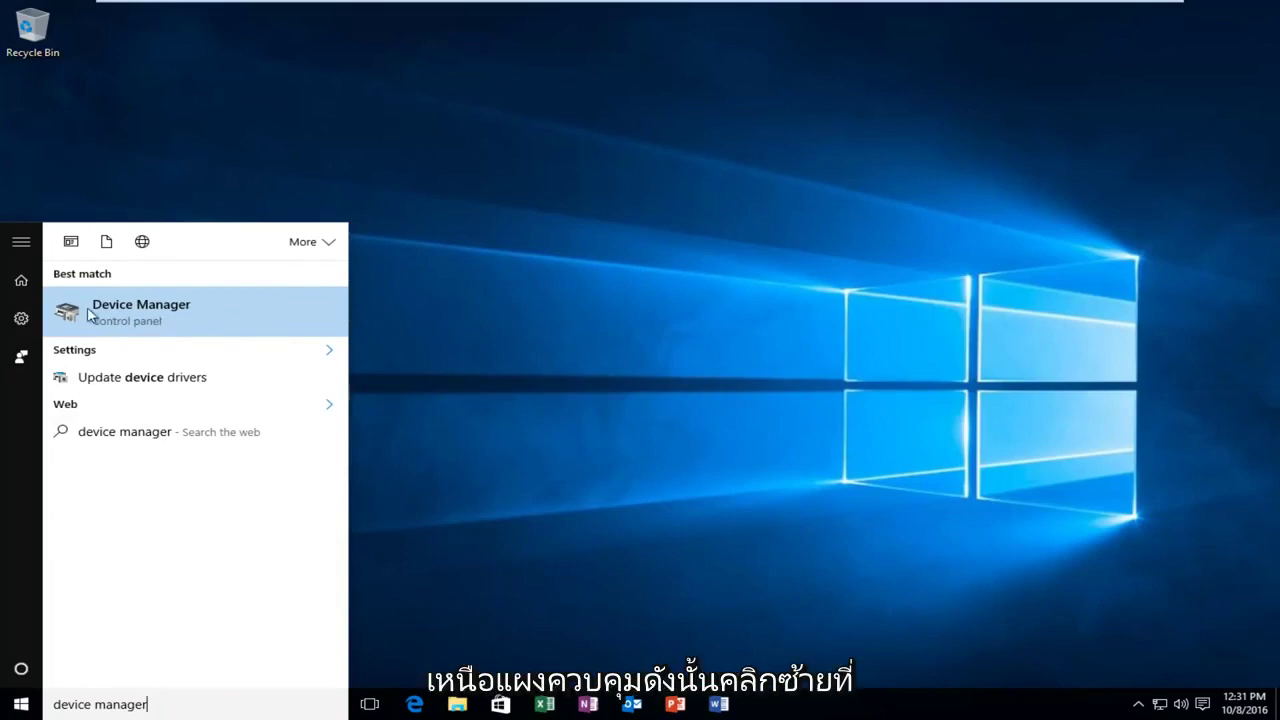
pyautogui.click(70, 316)
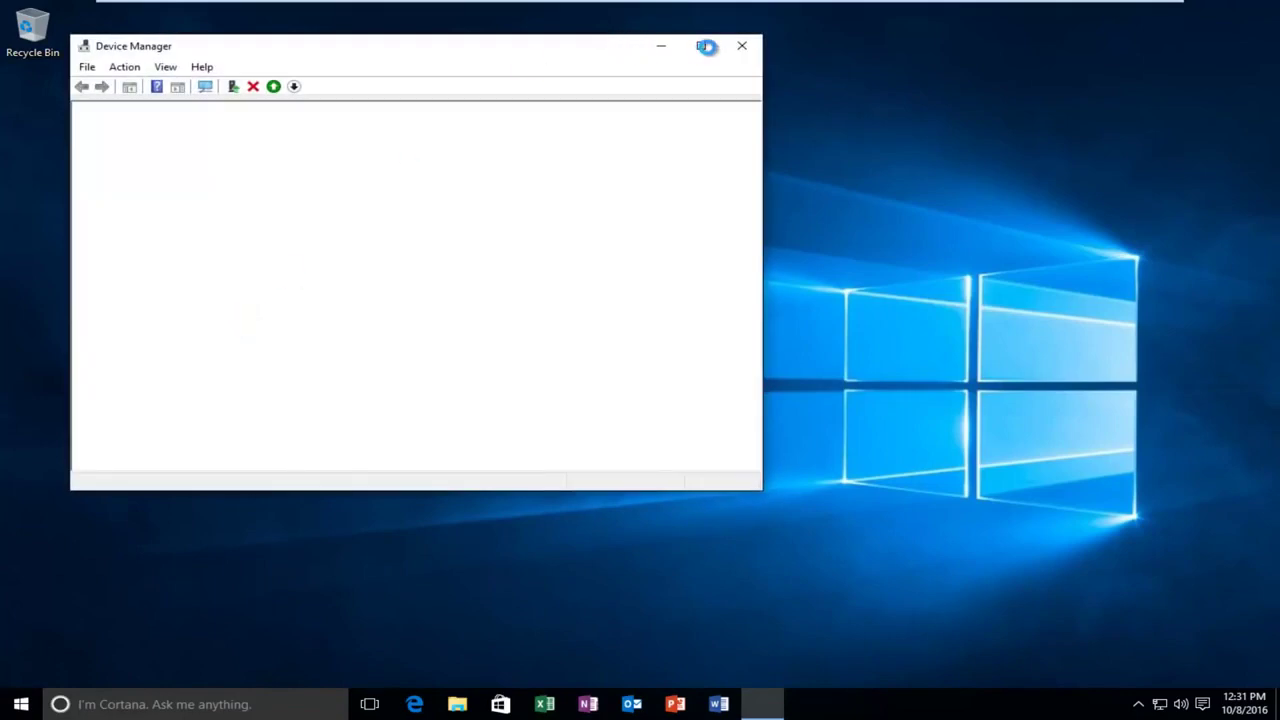
# Maximize Device Manager and select VMware SVGA 3D under the expanded Display adapters
pyautogui.click(706, 46)
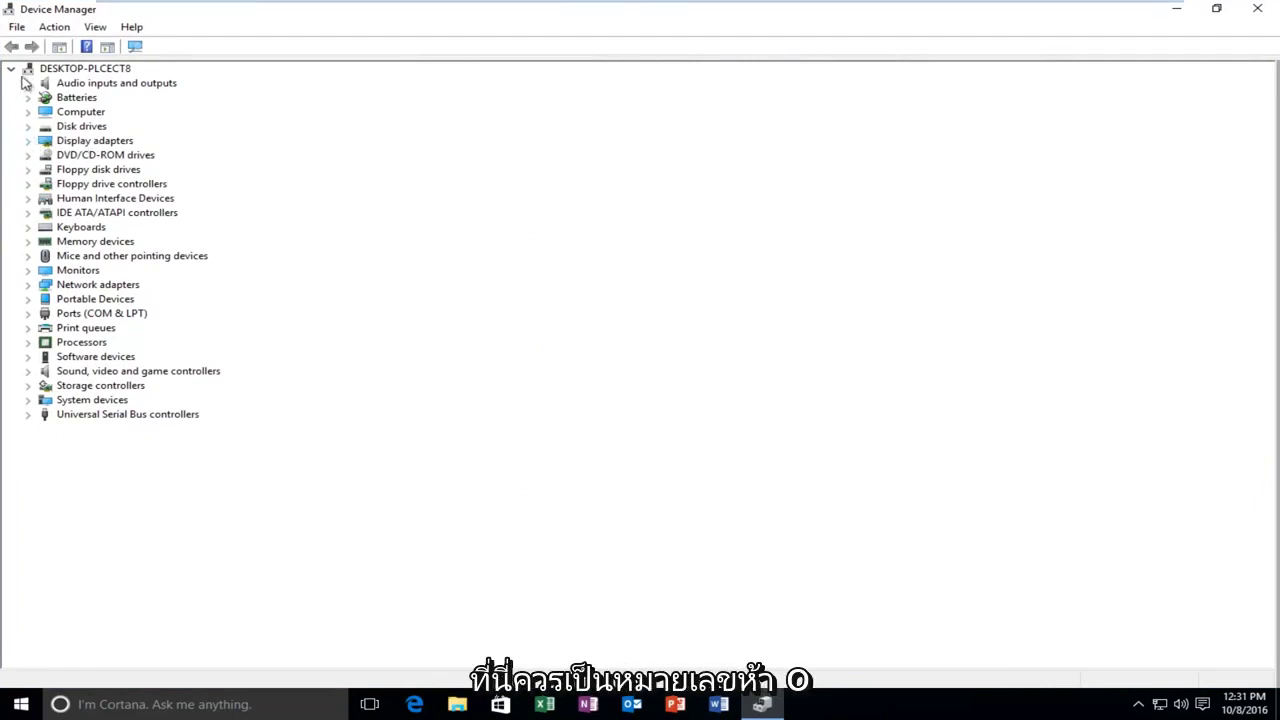
pyautogui.click(28, 140)
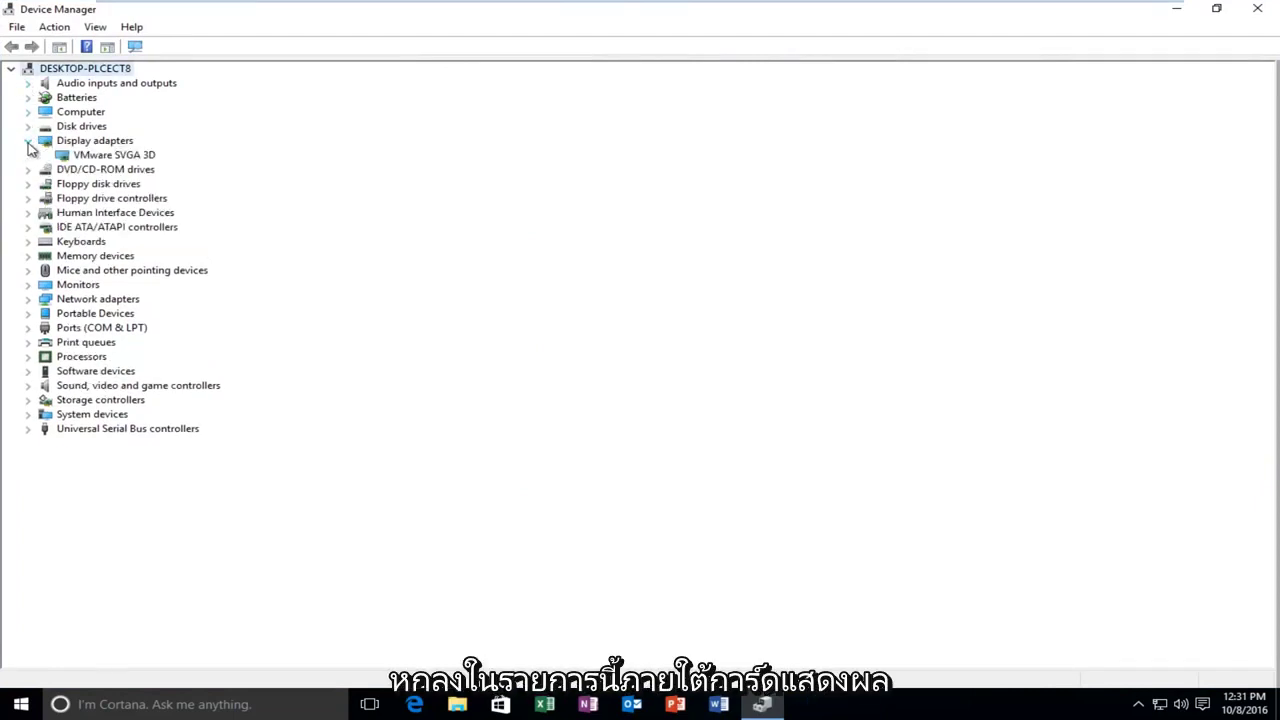
pyautogui.click(98, 157)
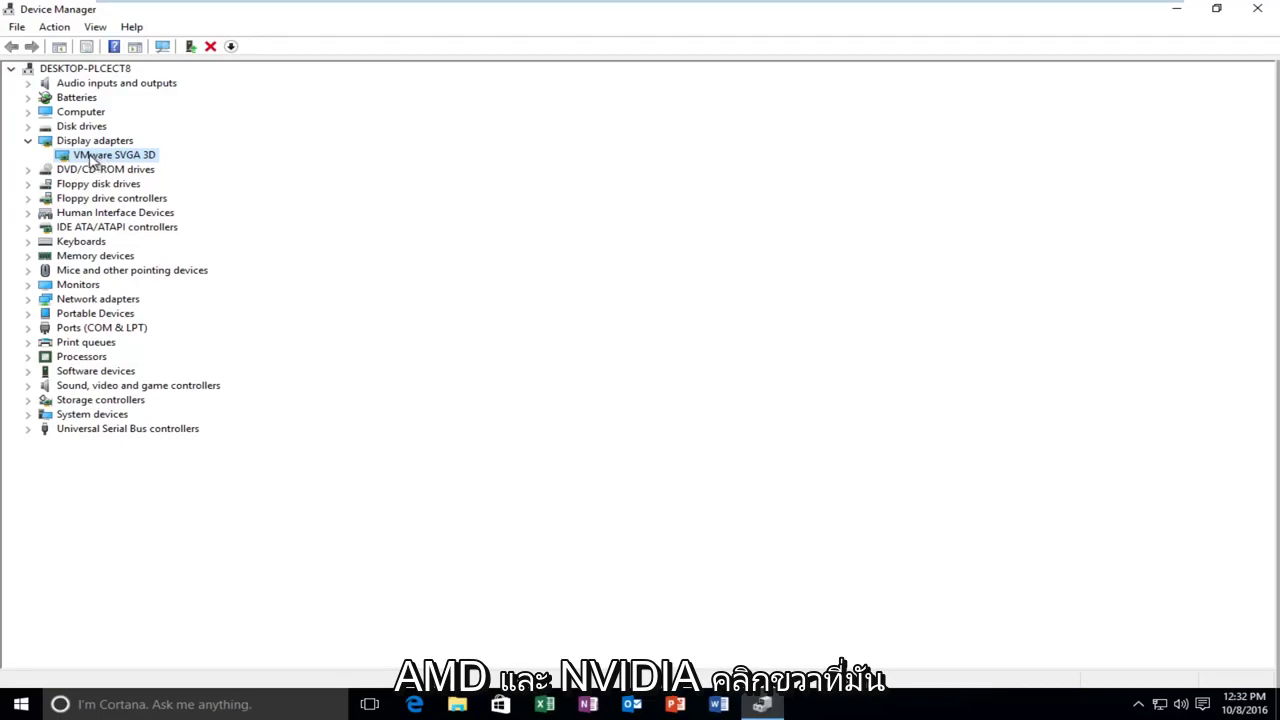
# Bring up the context menu of actions for the VMware SVGA 3D display adapter
pyautogui.rightClick(91, 159)
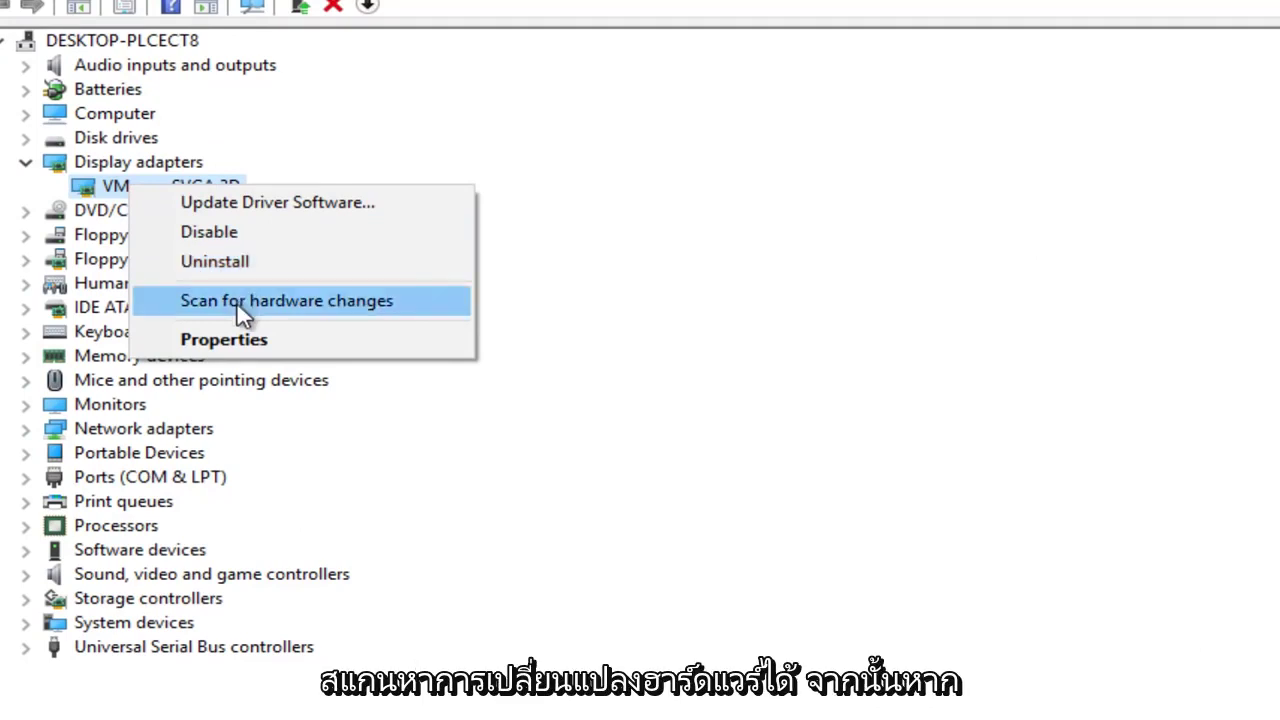
# Review the VMware SVGA 3D properties across the Driver, Details and General tabs
pyautogui.click(215, 352)
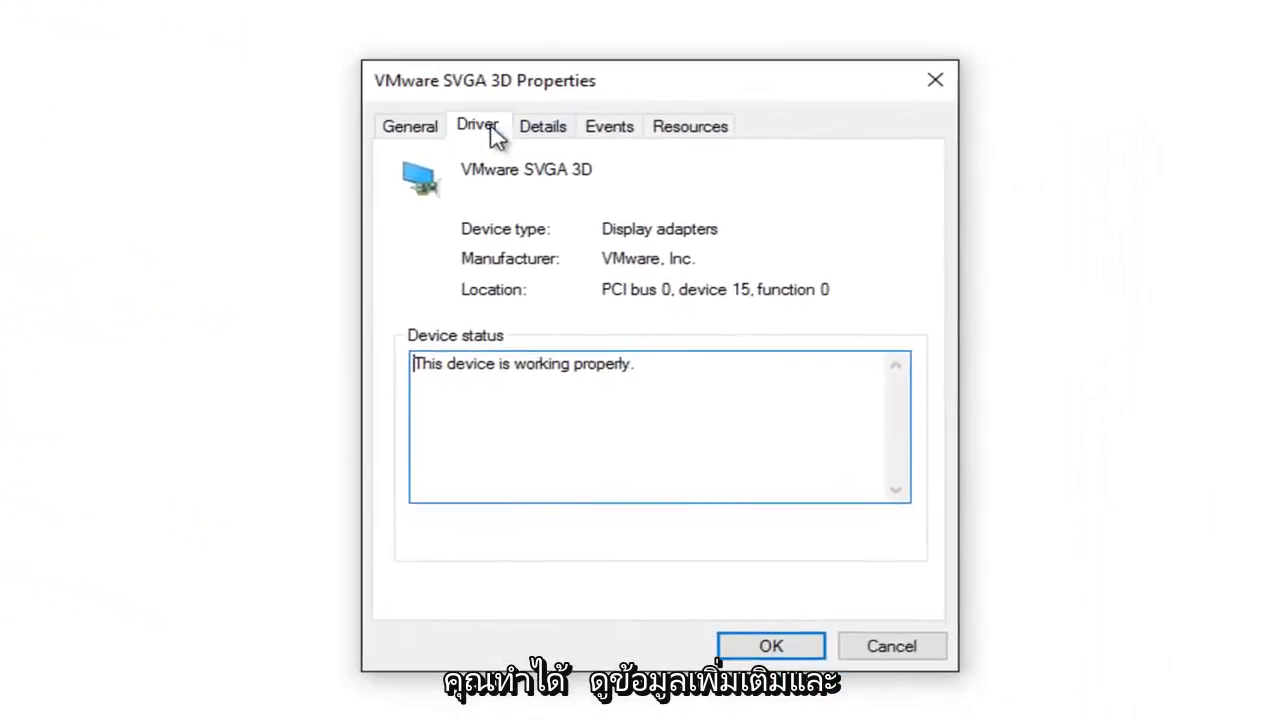
pyautogui.click(488, 130)
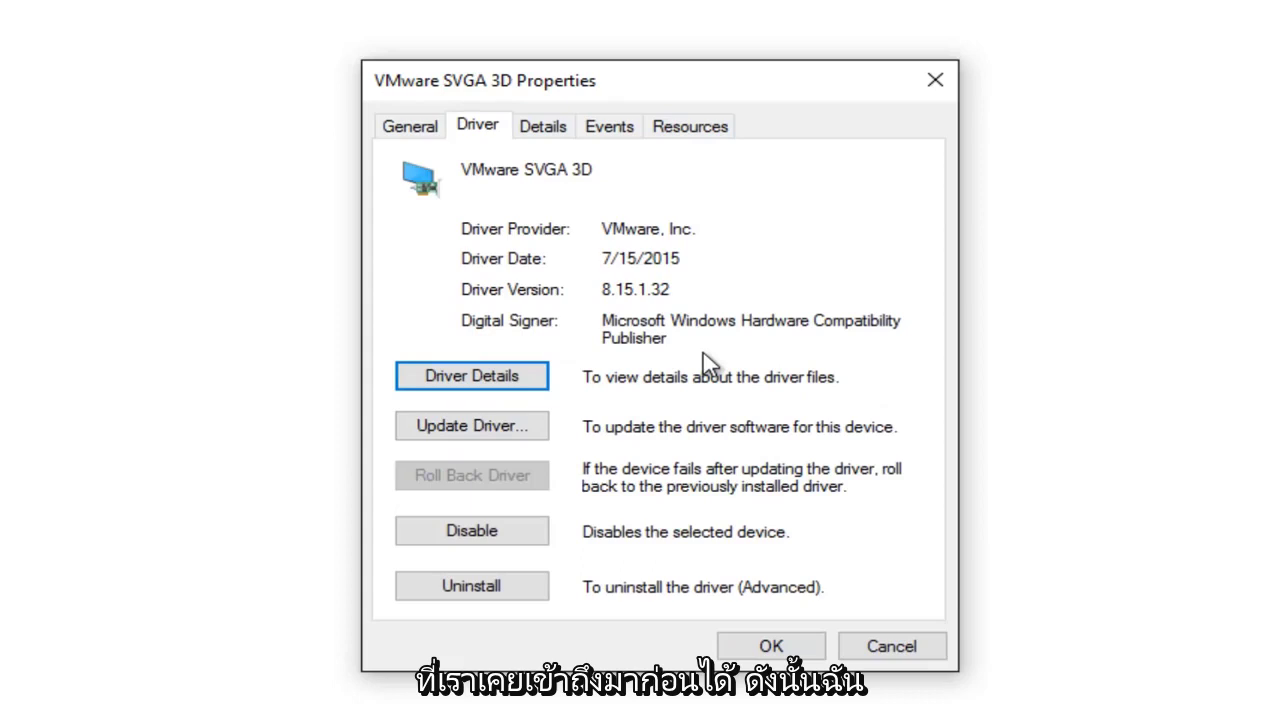
pyautogui.click(555, 126)
pyautogui.click(480, 158)
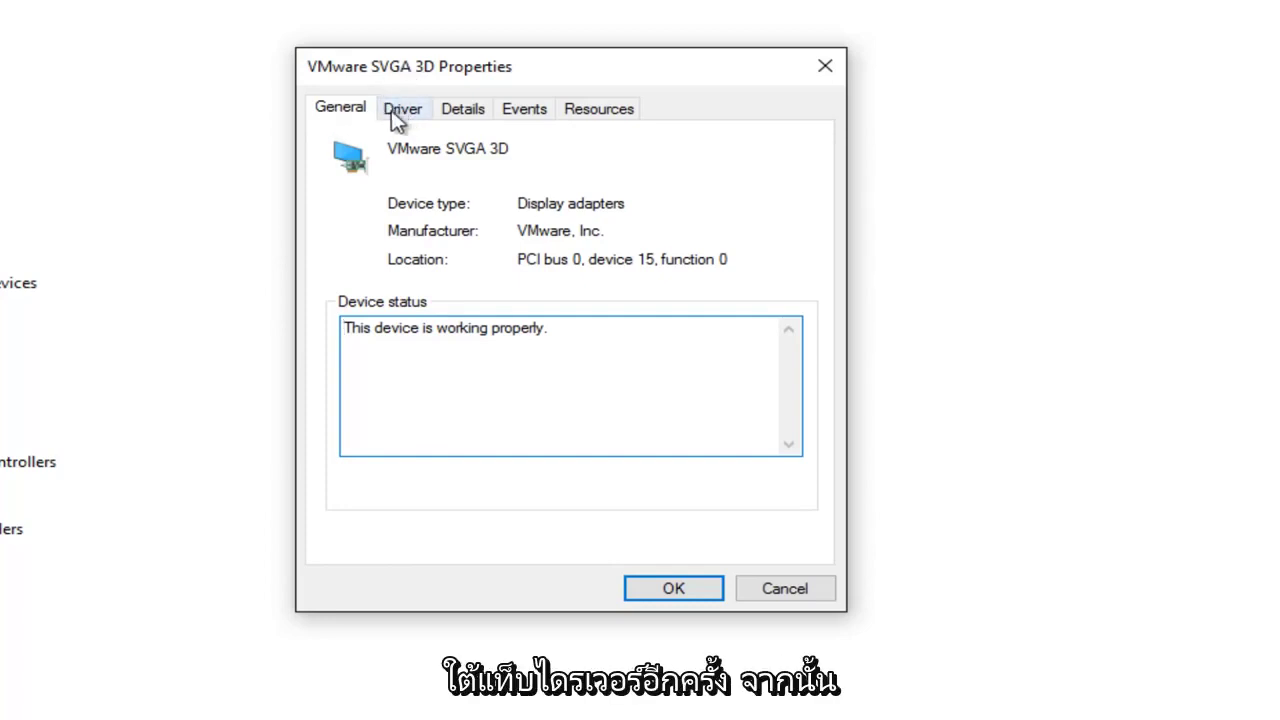
# Start the Update Driver Software wizard for VMware SVGA 3D from its Driver tab
pyautogui.click(403, 112)
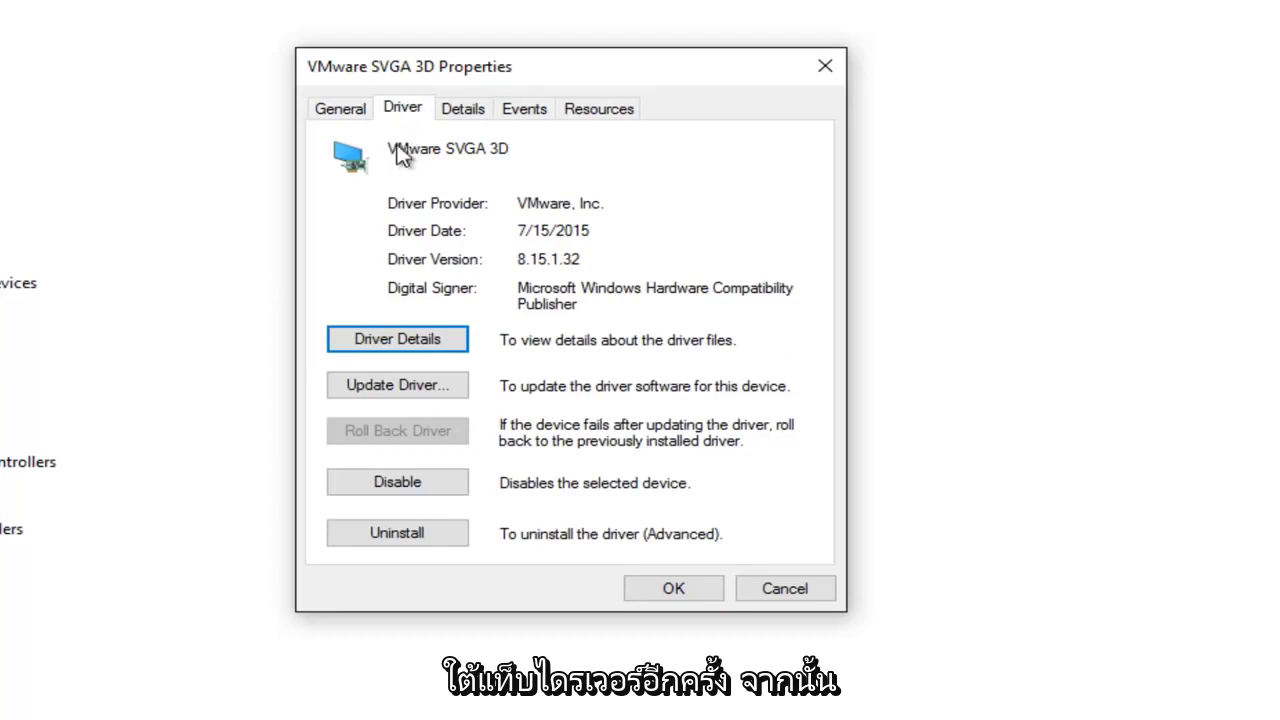
pyautogui.click(380, 390)
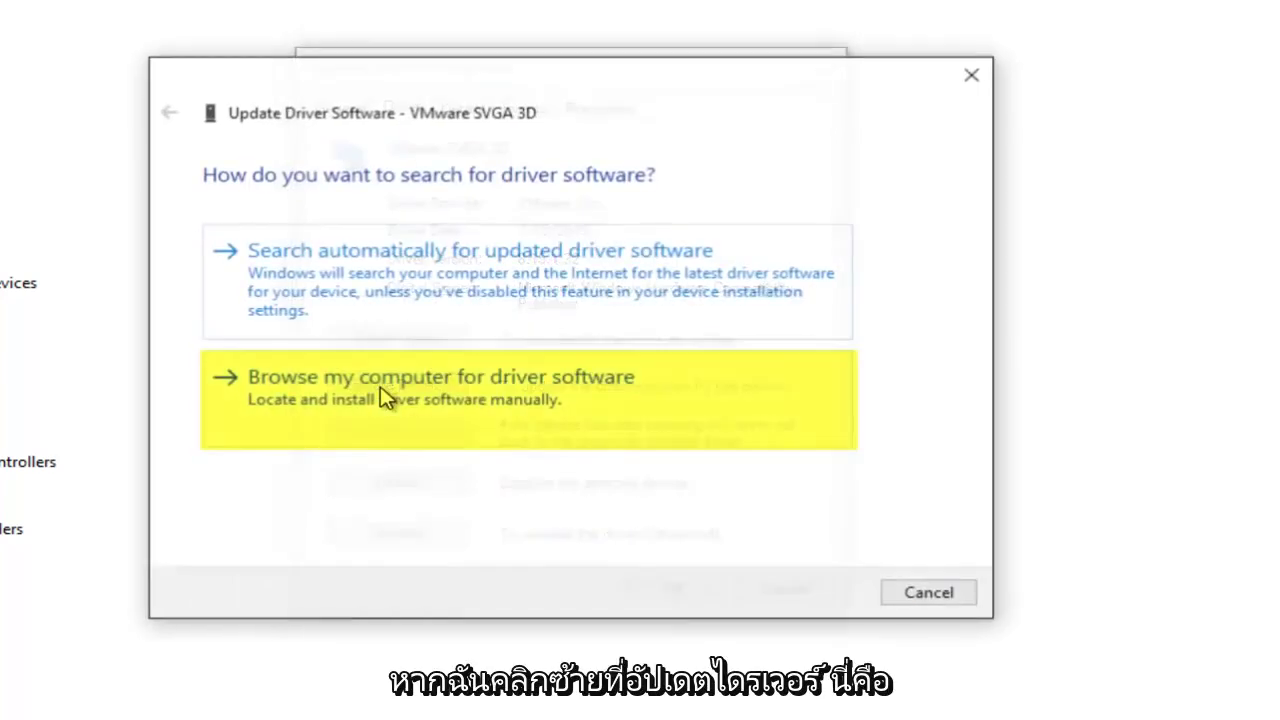